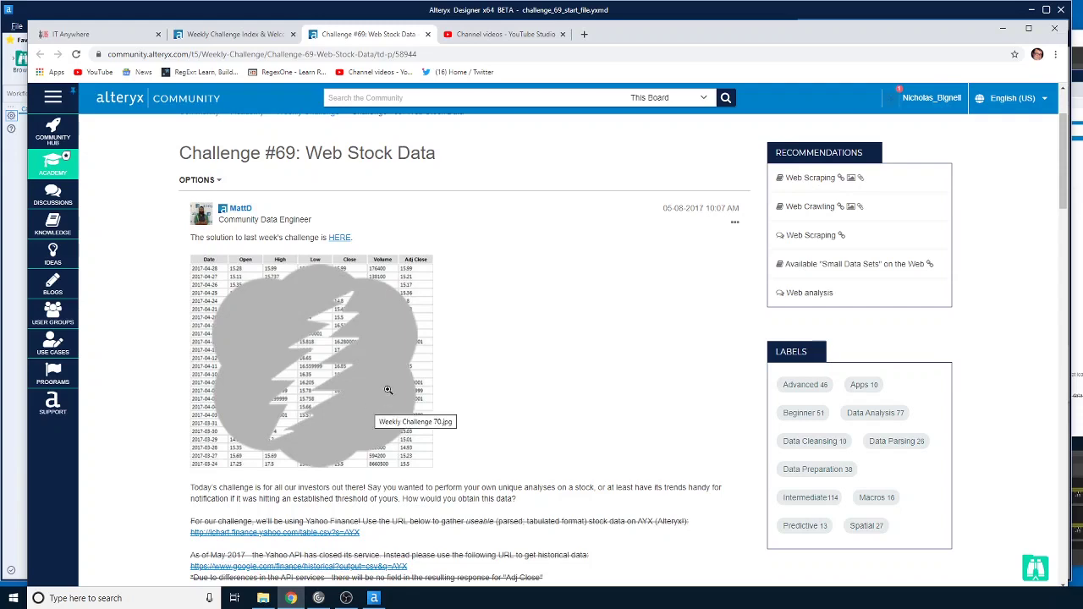
Read the rest of the challenge brief, switch to Alteryx Designer and inspect the URL in the Input section's Text Input tool
scroll(403, 373, down, 2)
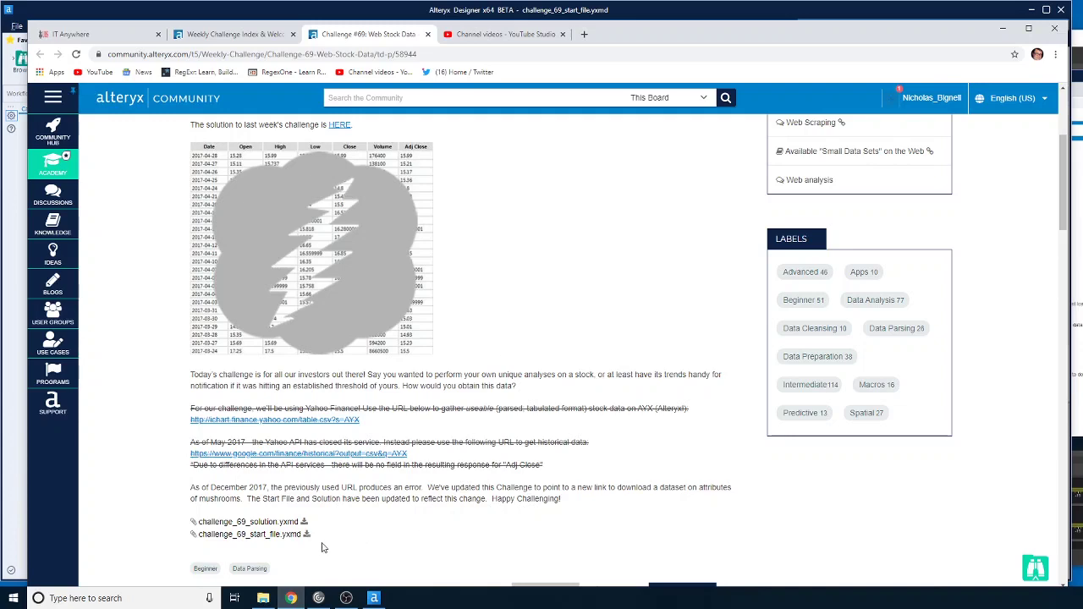
click(373, 599)
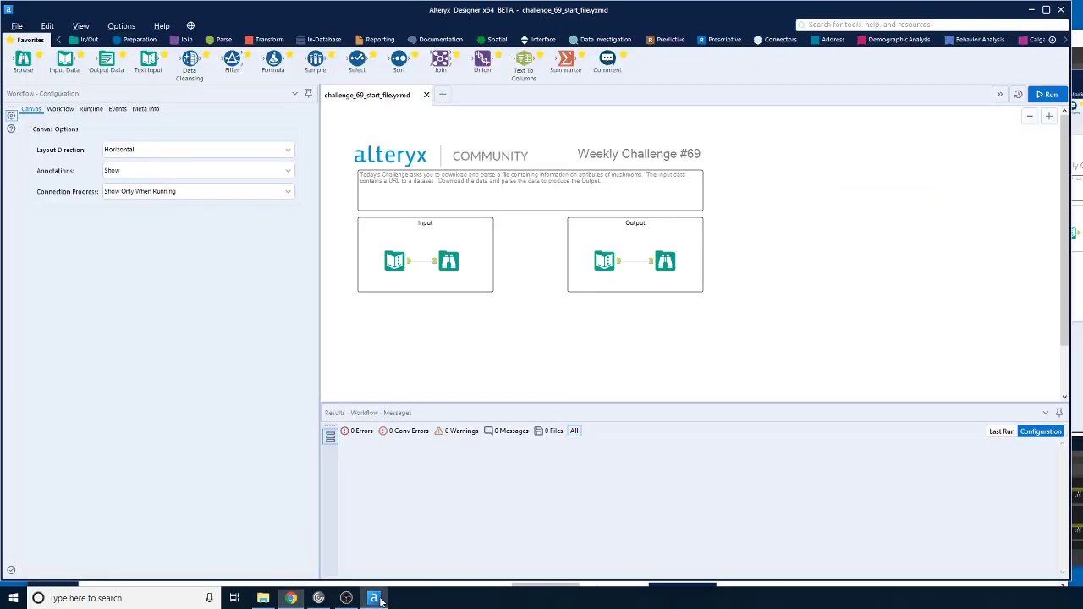
click(409, 267)
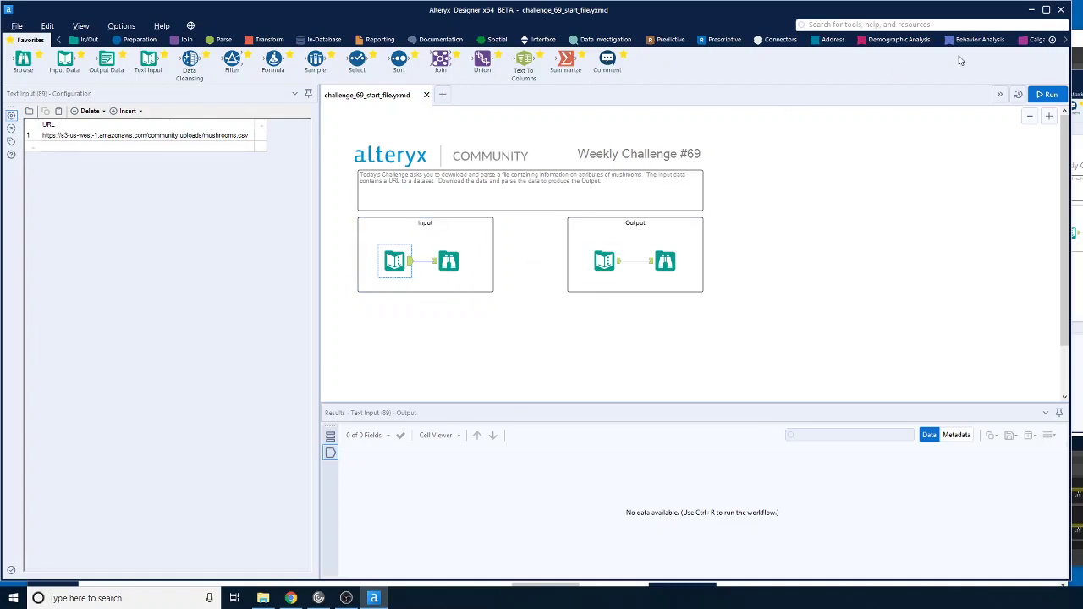
Add a Download tool below the Input section, connect the Text Input to it, and use URL as its URL field
click(1066, 40)
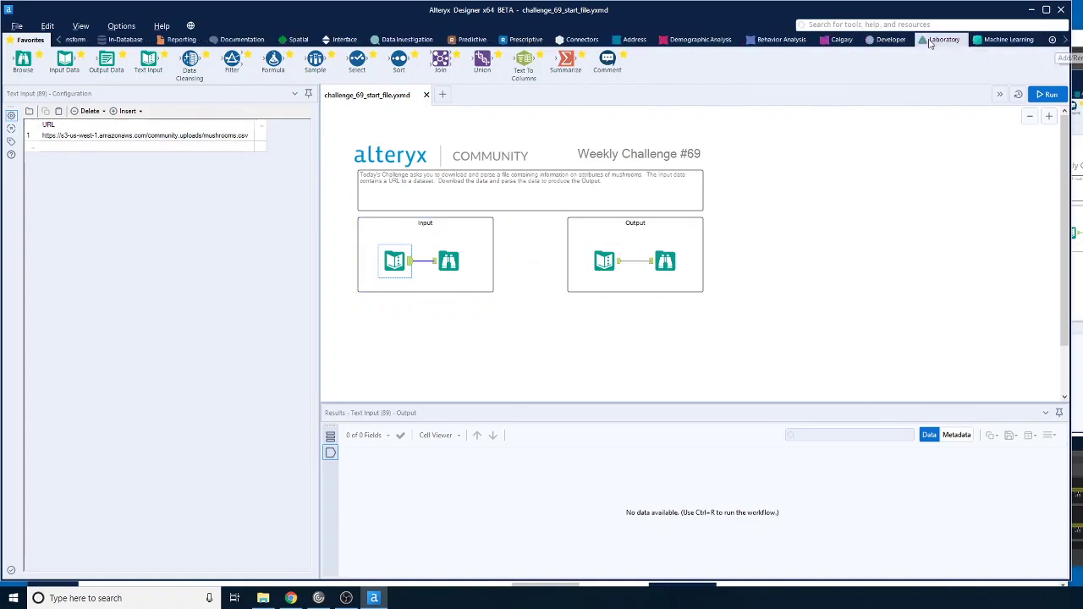
click(892, 40)
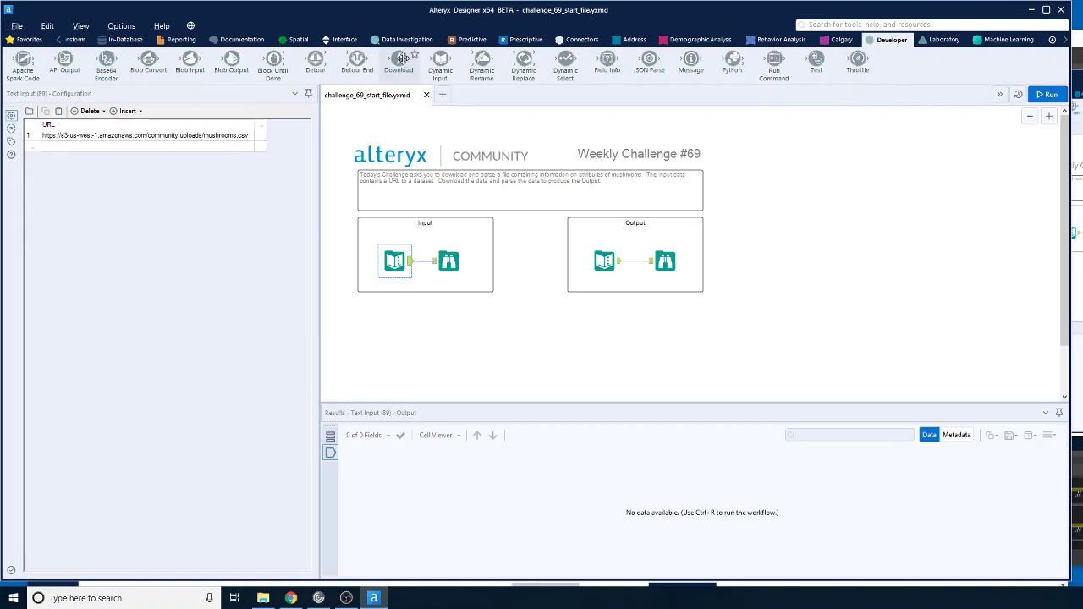
drag(398, 65, 469, 342)
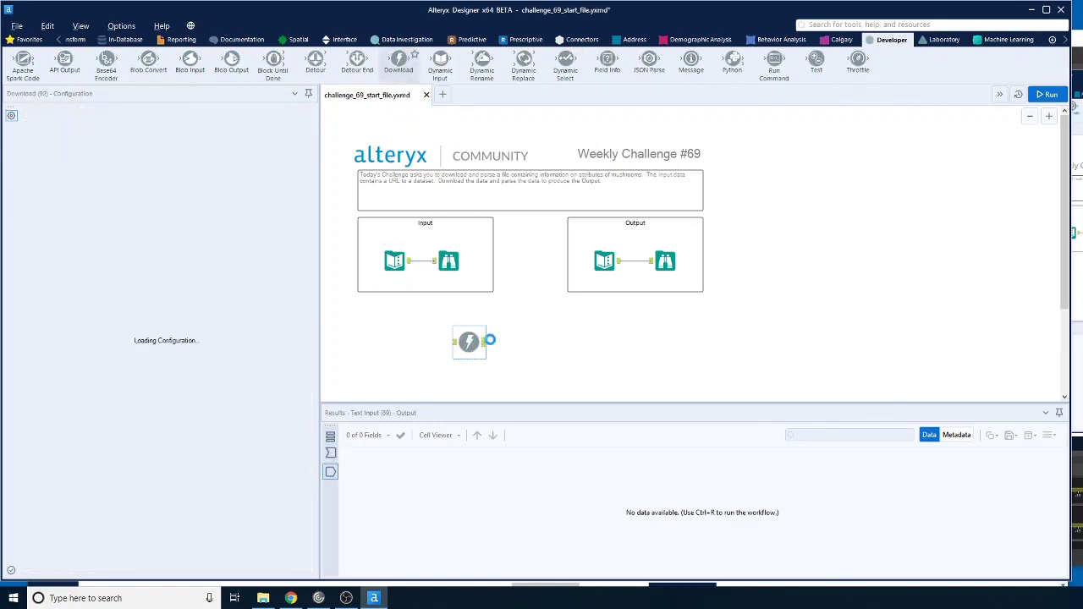
drag(410, 262, 469, 348)
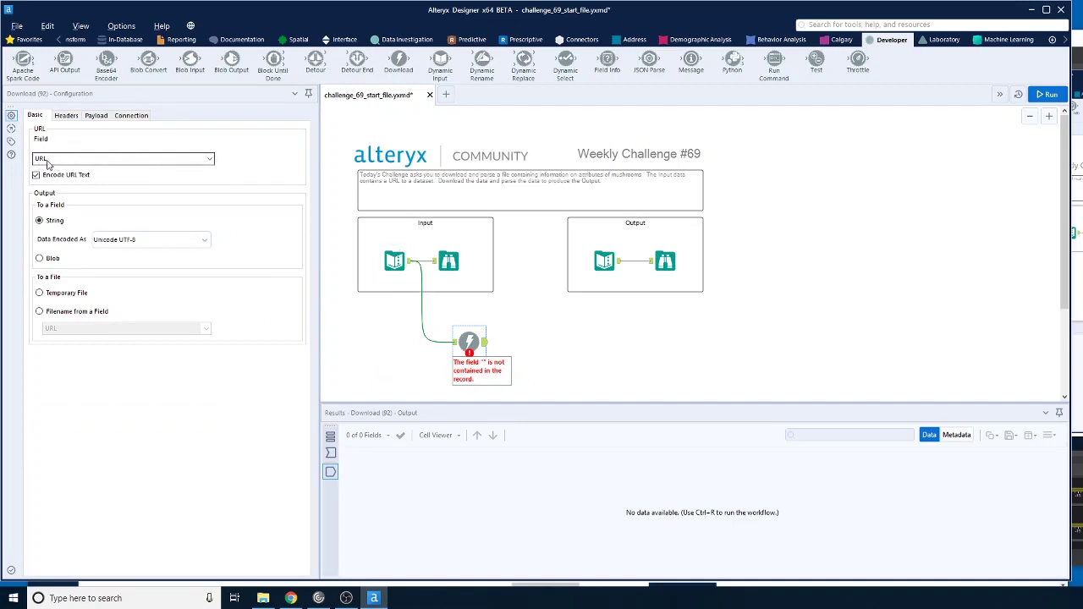
click(107, 158)
click(106, 158)
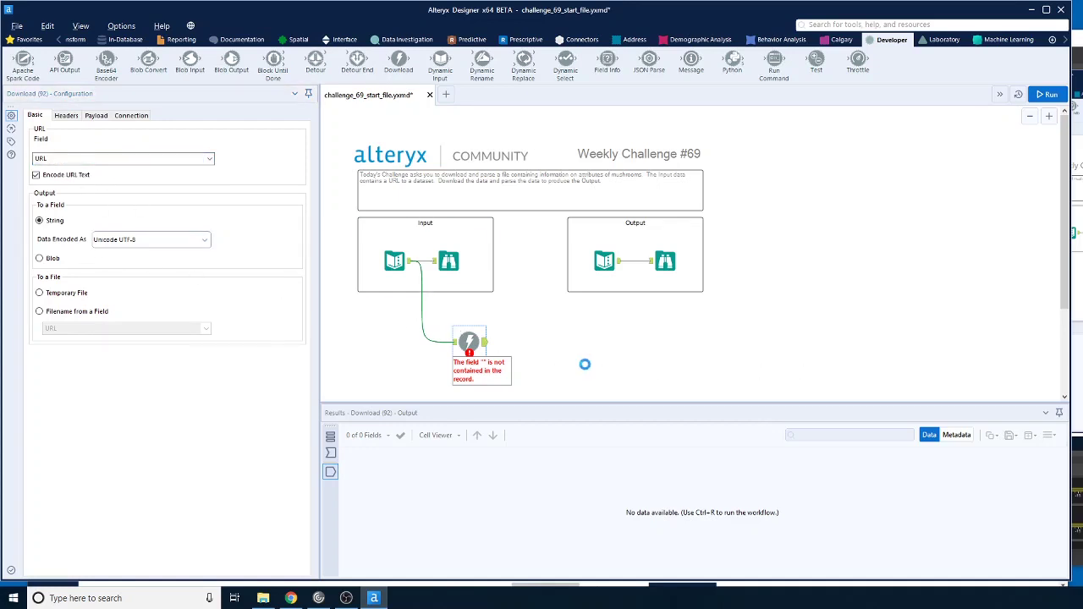
Run the workflow and examine the full DownloadData text in the Download tool's output
click(1051, 96)
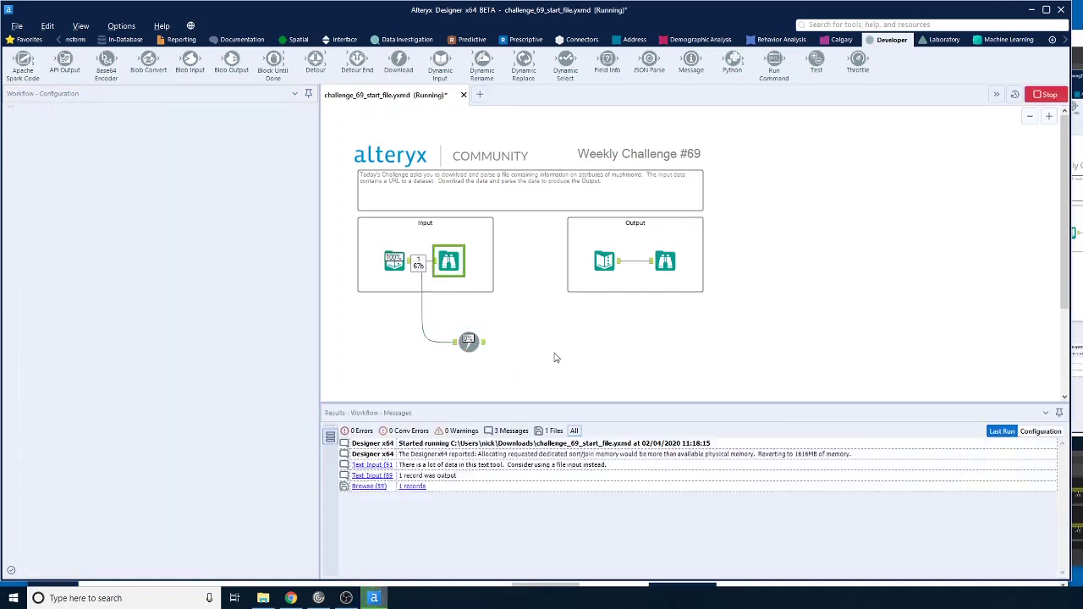
click(482, 345)
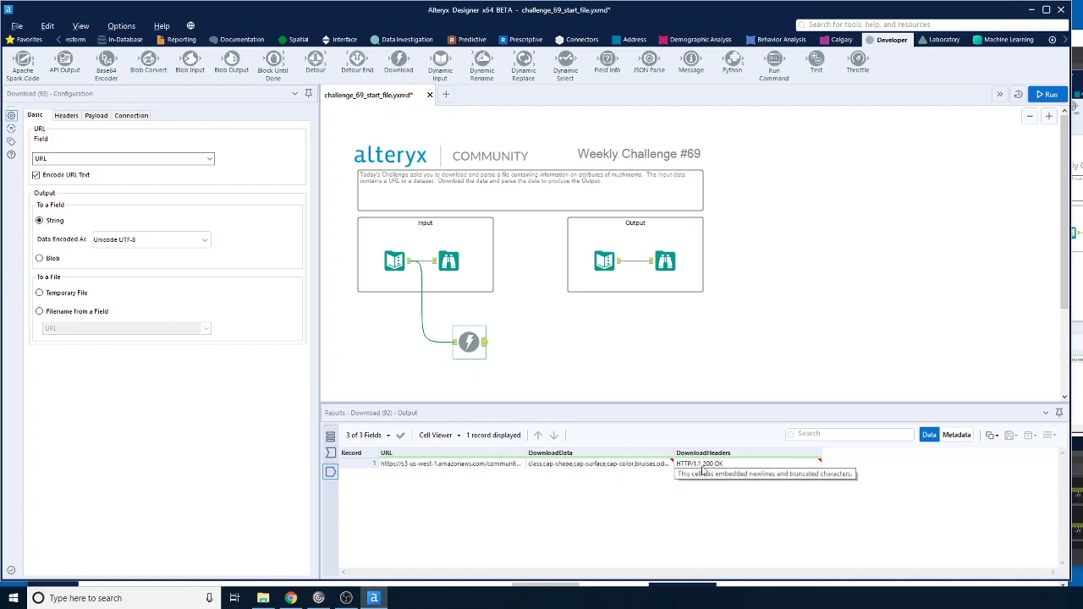
click(621, 465)
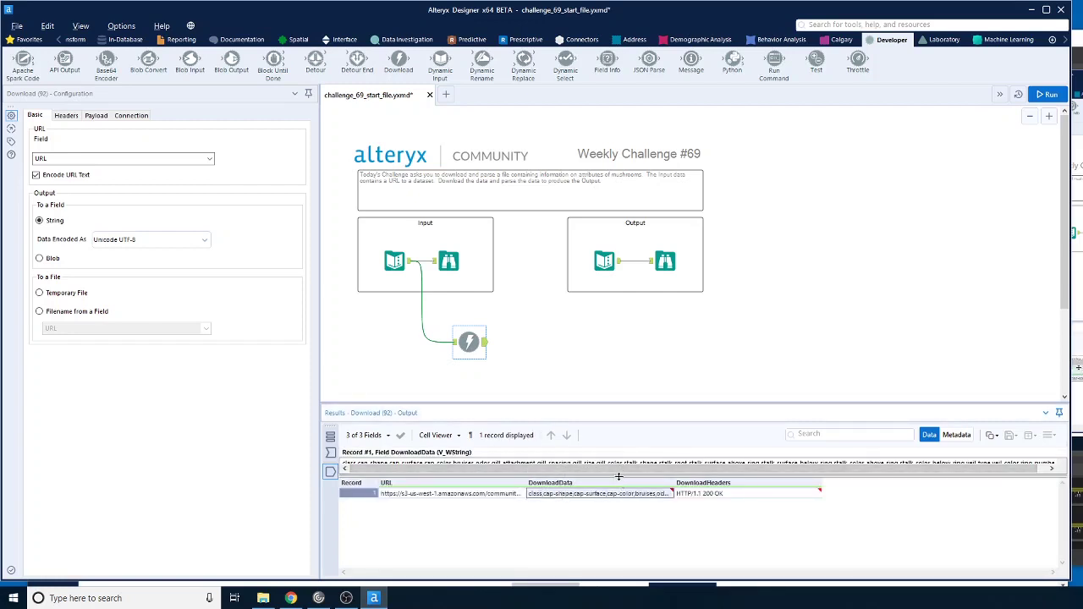
drag(619, 477, 623, 532)
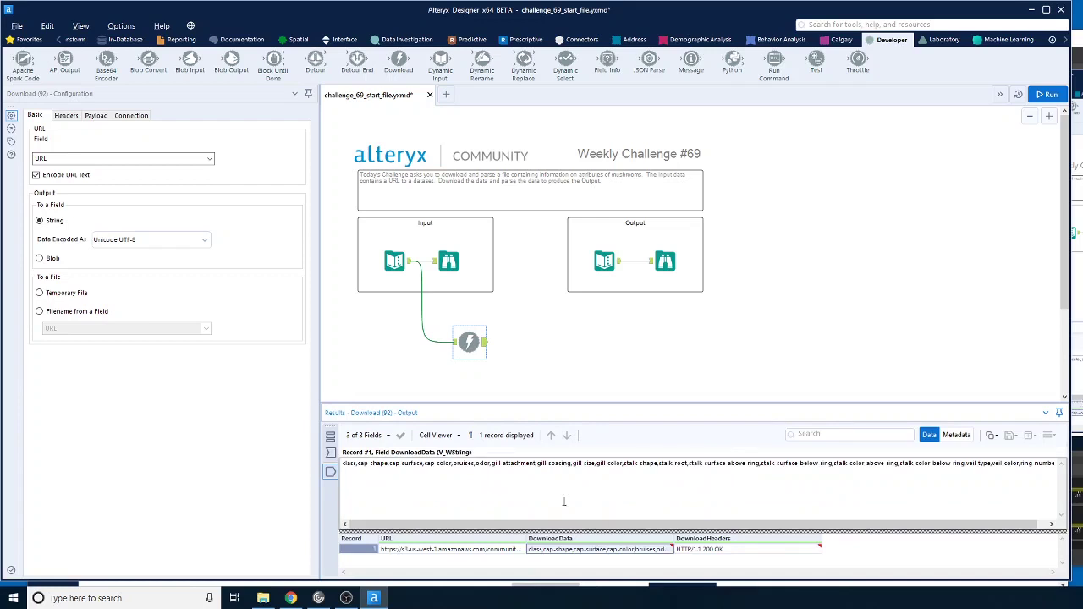
drag(484, 467, 517, 467)
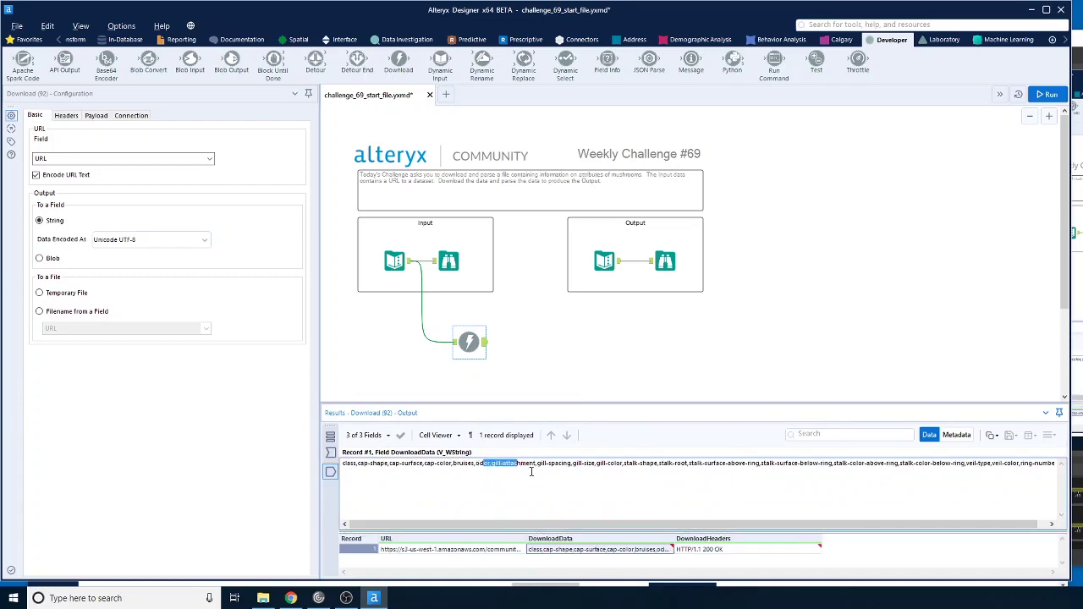
drag(350, 464, 456, 464)
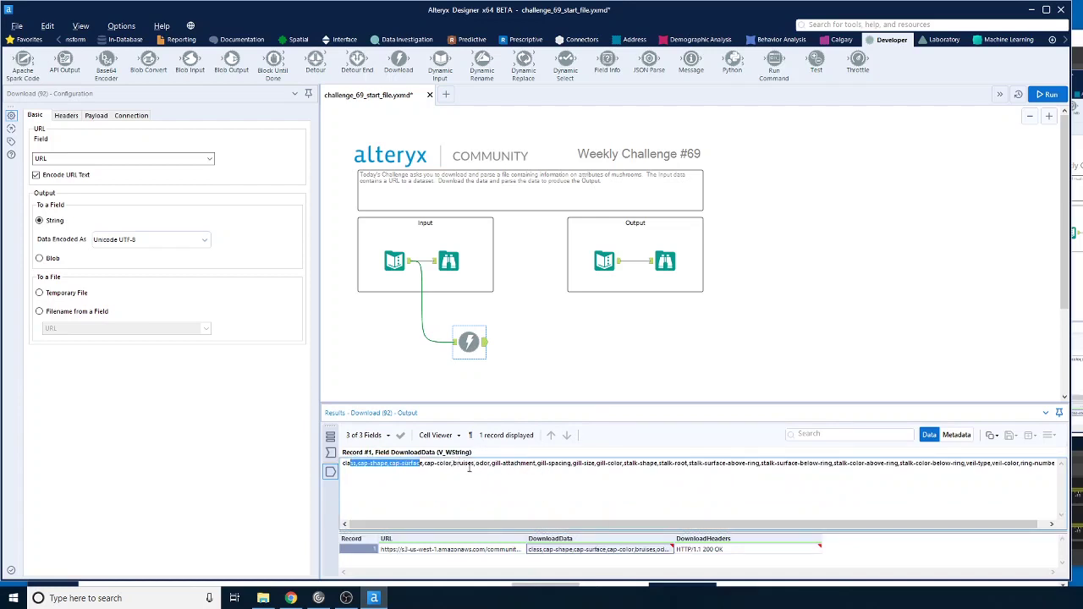
drag(635, 465, 654, 465)
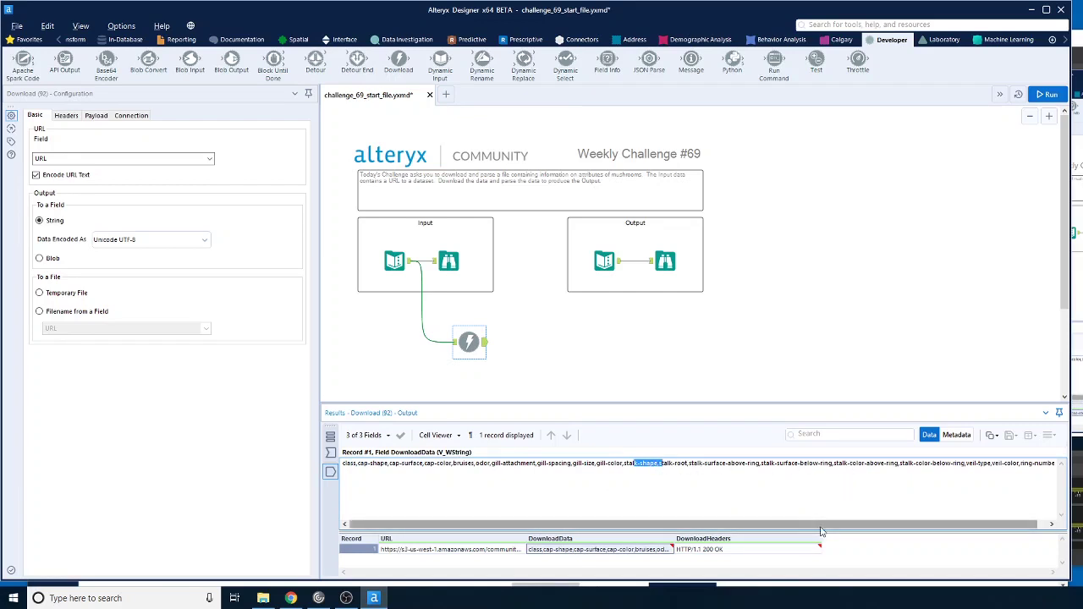
drag(821, 525, 899, 524)
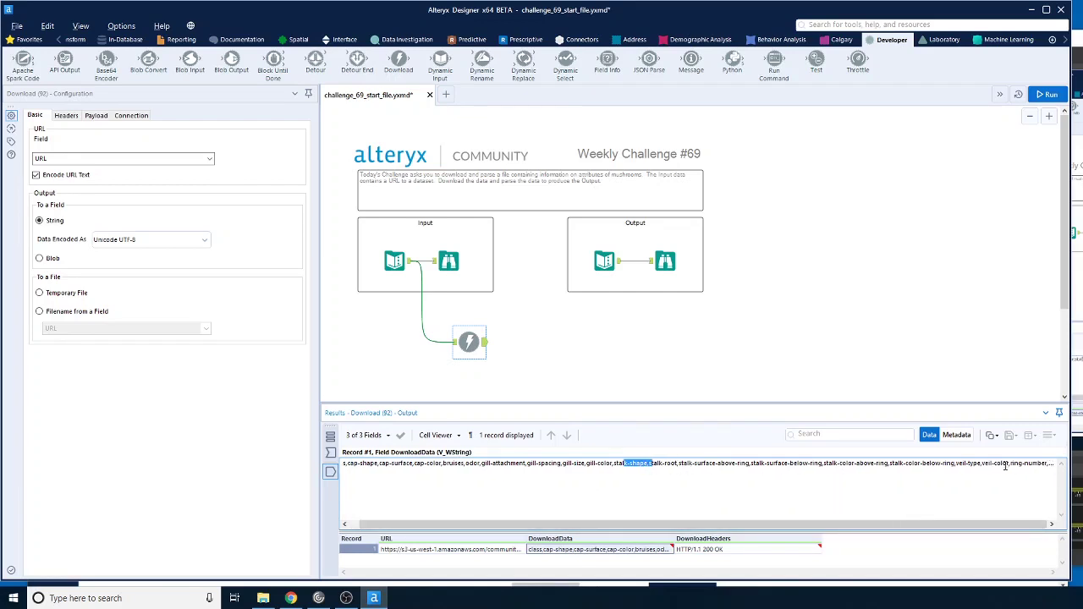
Examine the columns and records of the expected dataset in the Output section's Browse tool
click(662, 262)
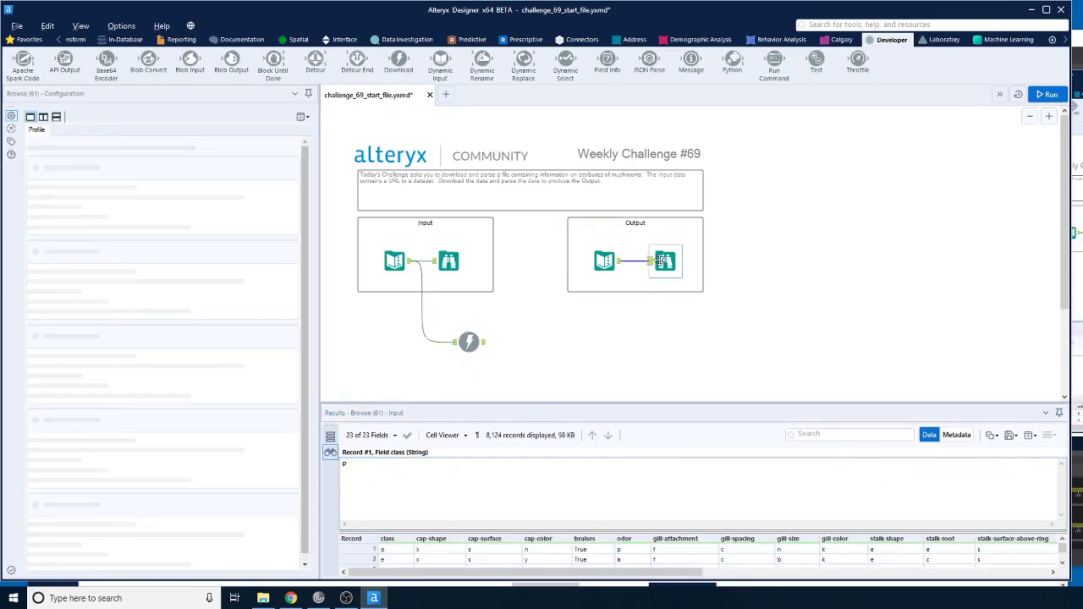
drag(664, 531, 663, 484)
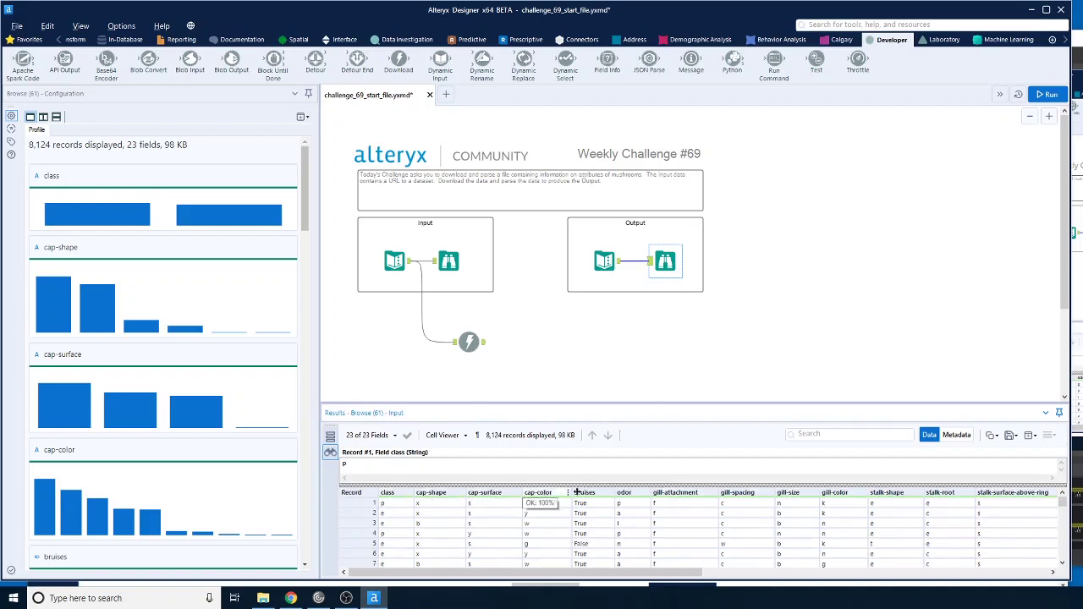
drag(697, 573, 1043, 576)
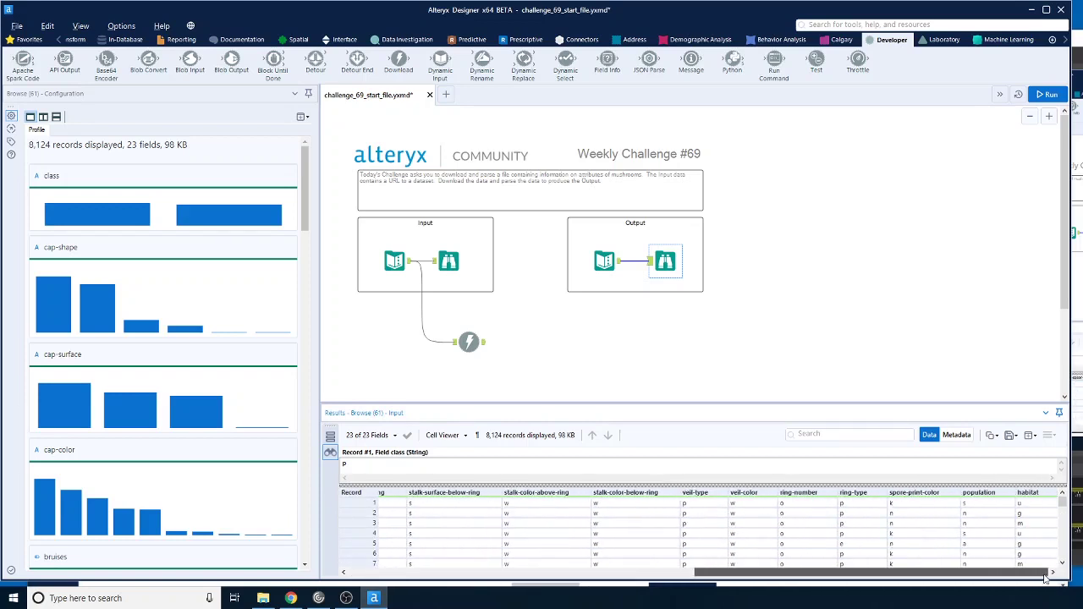
scroll(784, 520, down, 2)
scroll(785, 521, down, 19)
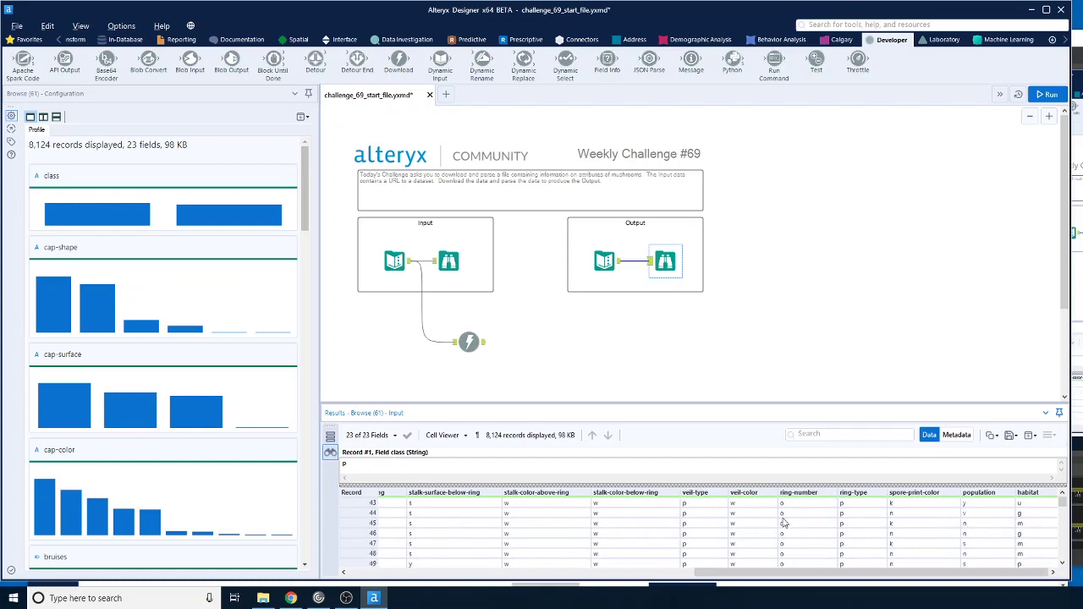
scroll(699, 526, down, 2)
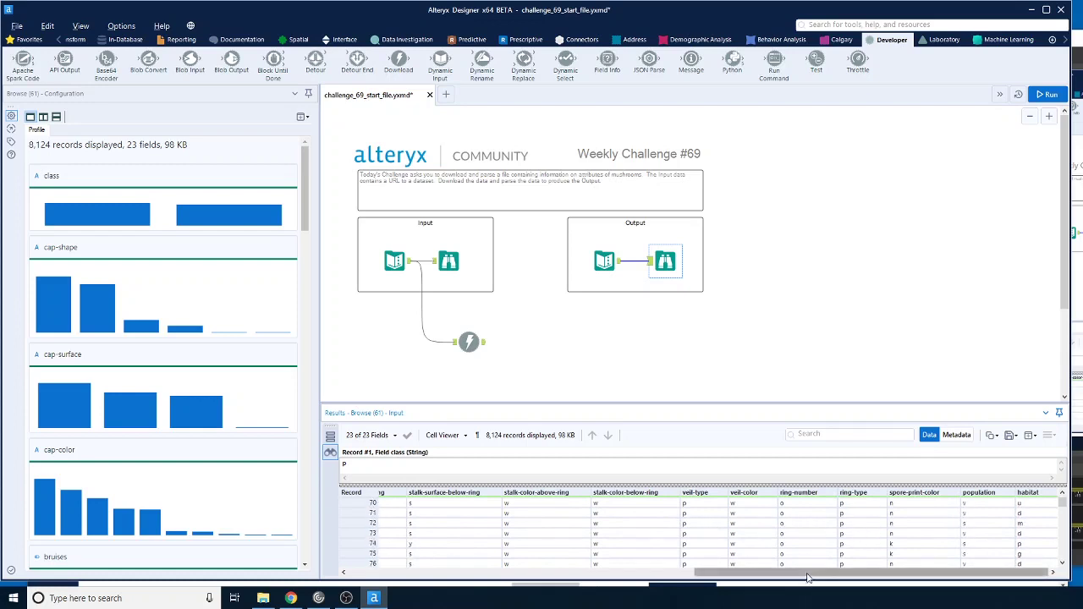
drag(807, 578, 624, 576)
scroll(599, 534, up, 4)
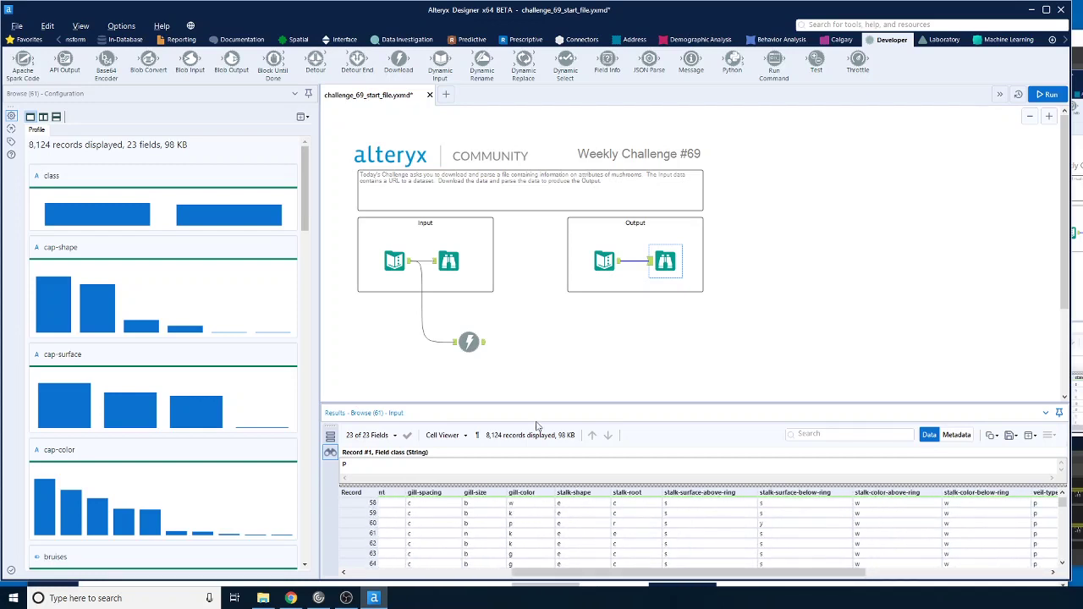
Add a RegEx tool connected to the output of the Download tool
click(469, 341)
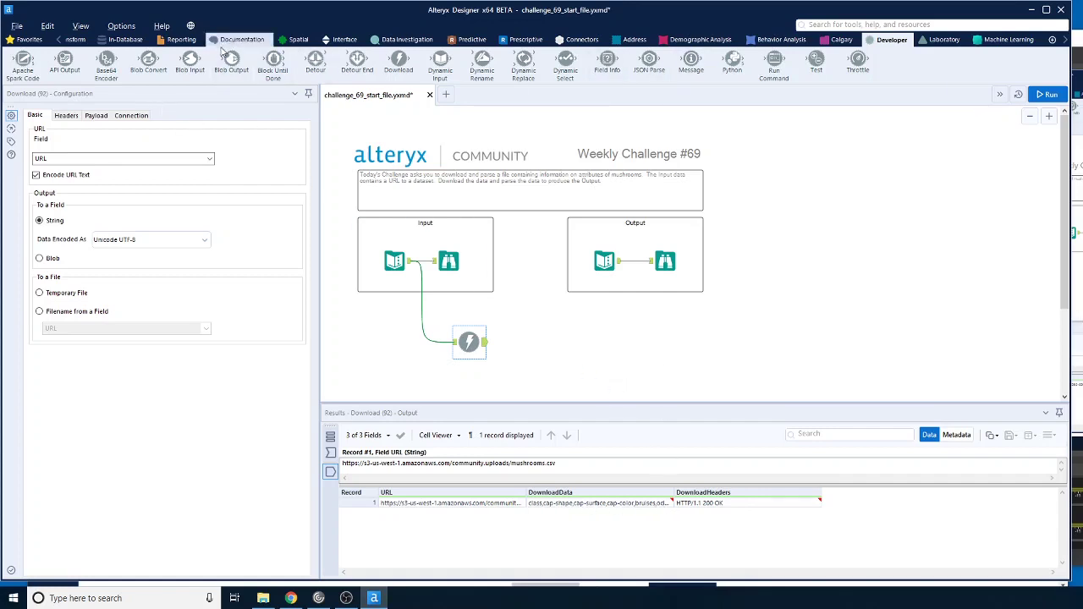
click(63, 41)
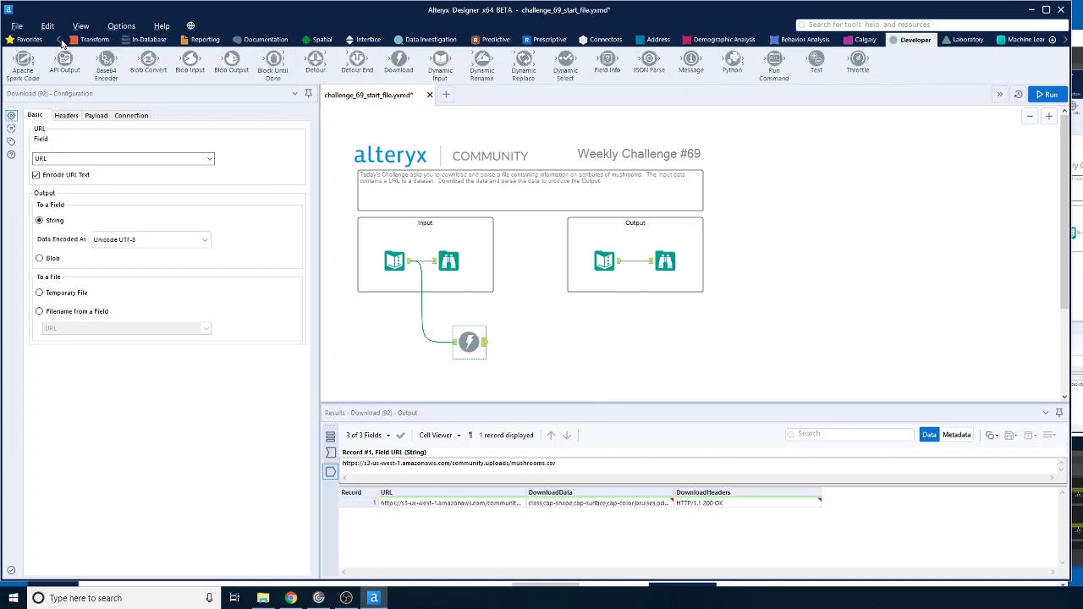
click(63, 41)
click(120, 41)
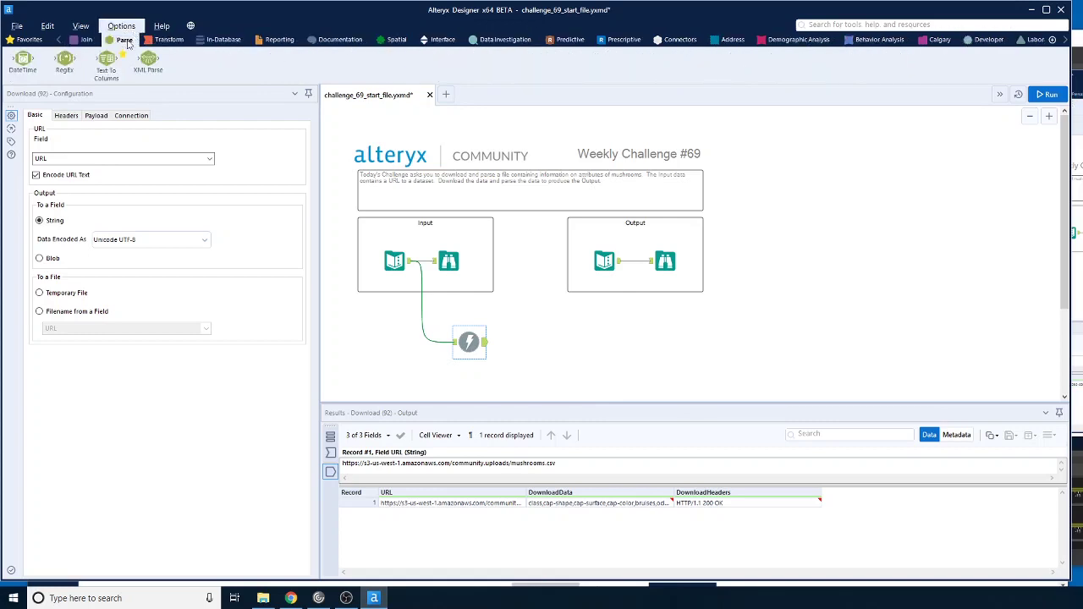
drag(64, 59, 544, 344)
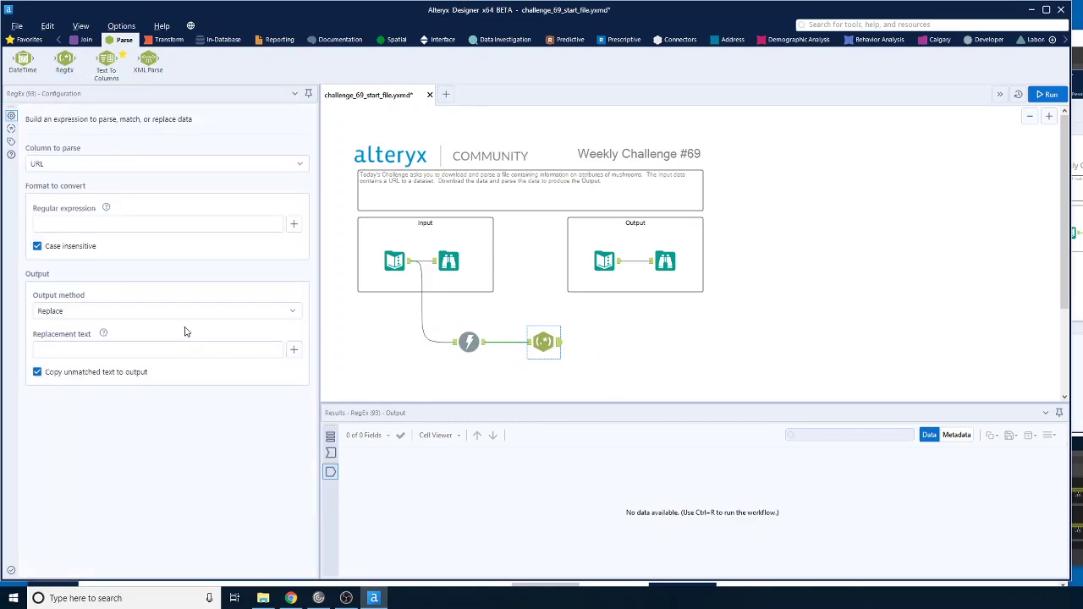
Set the RegEx tool to parse the DownloadData column with the new-line expression \n
click(127, 163)
click(54, 201)
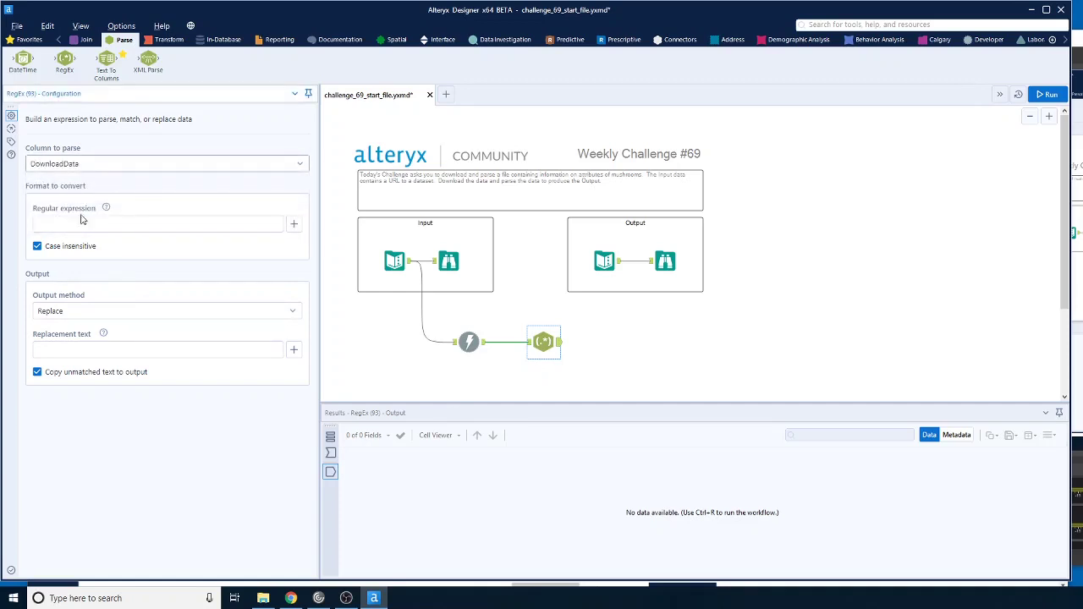
click(82, 221)
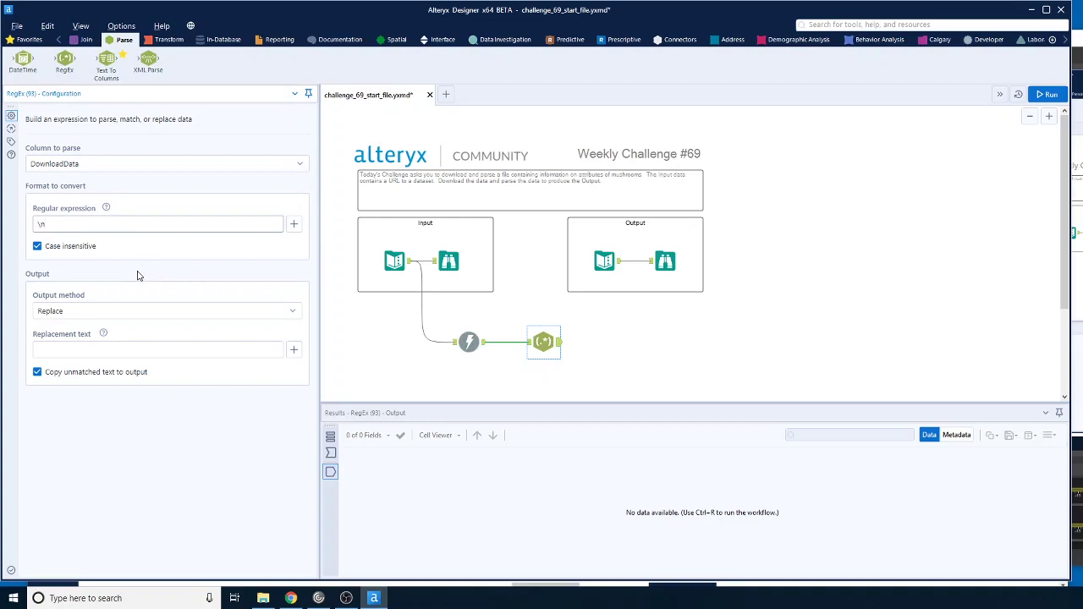
click(293, 223)
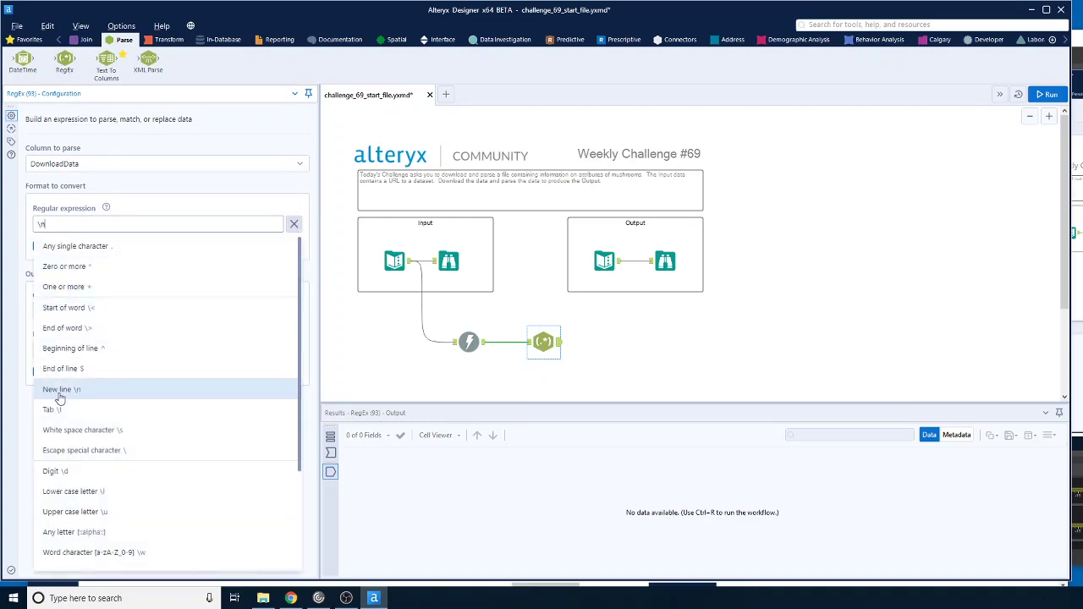
click(294, 223)
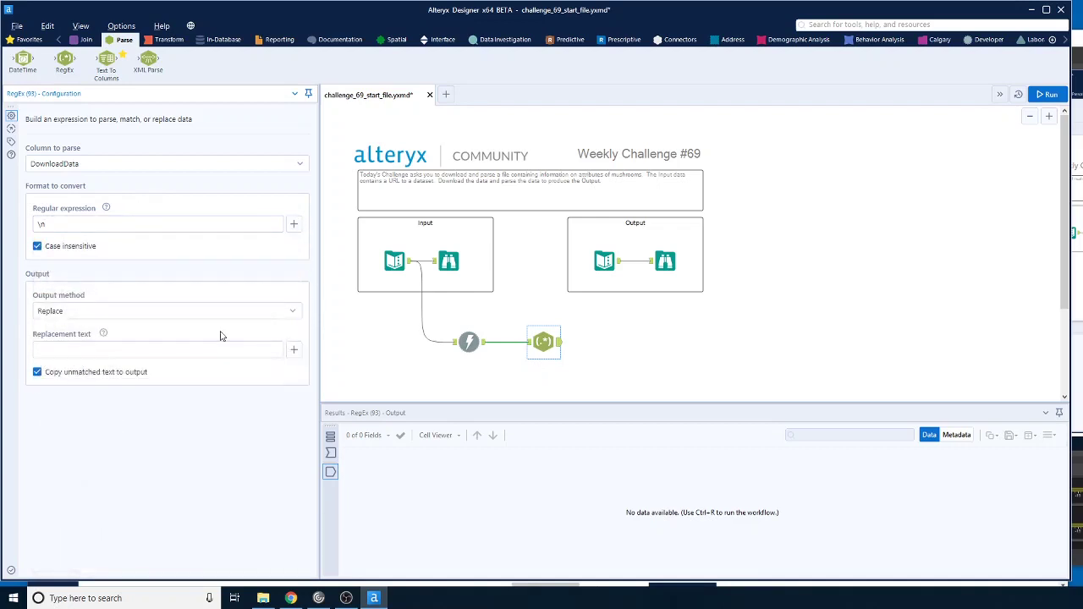
Set the RegEx output method to Tokenize with the Split to rows option
click(81, 312)
click(55, 349)
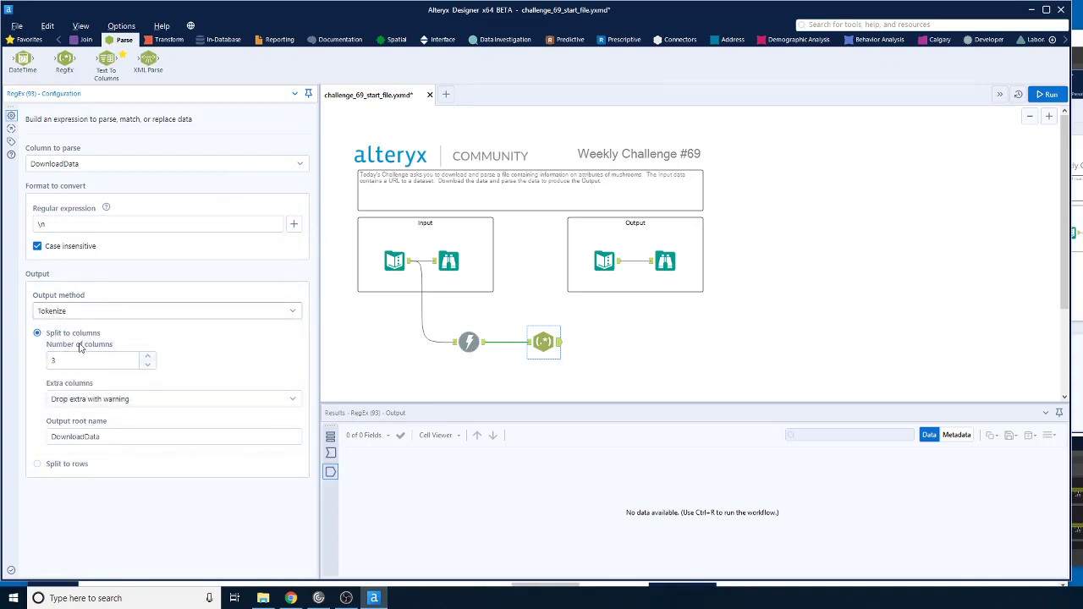
click(37, 464)
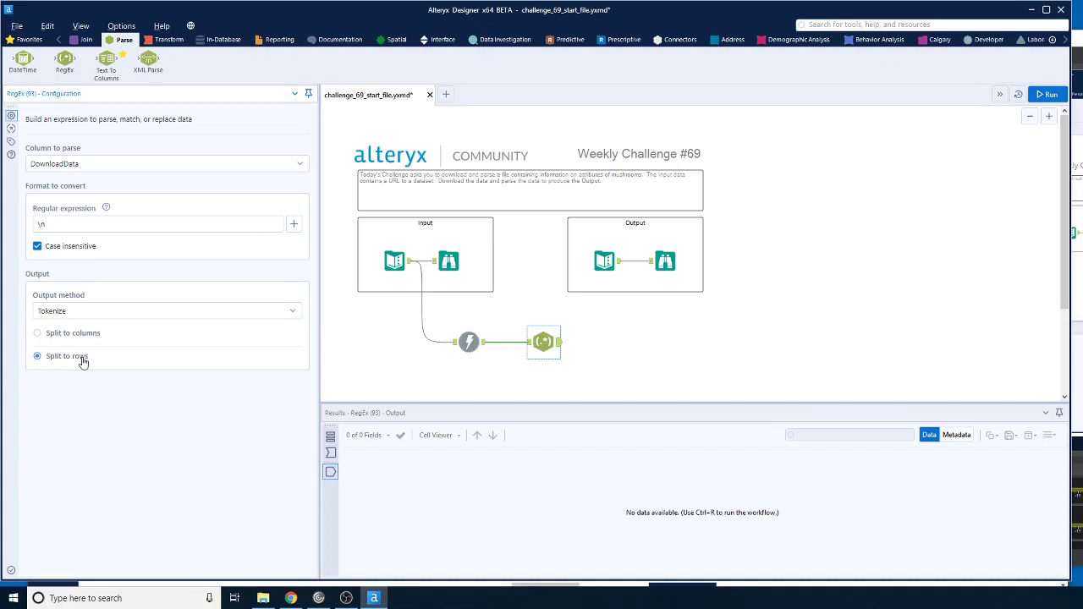
Run the workflow and inspect the DownloadData values in the RegEx tool's output
click(1047, 93)
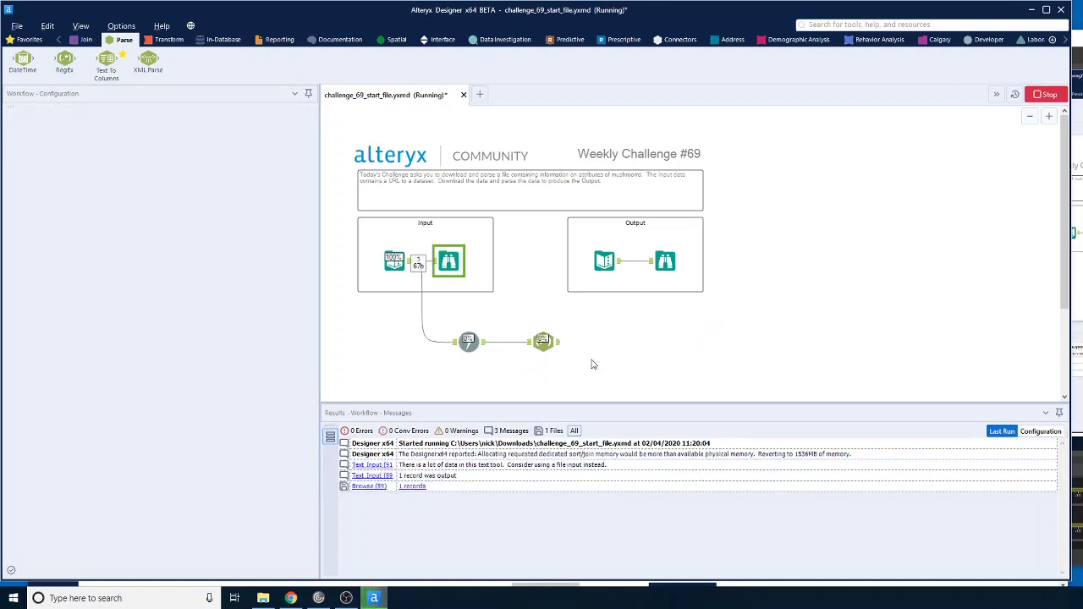
click(556, 345)
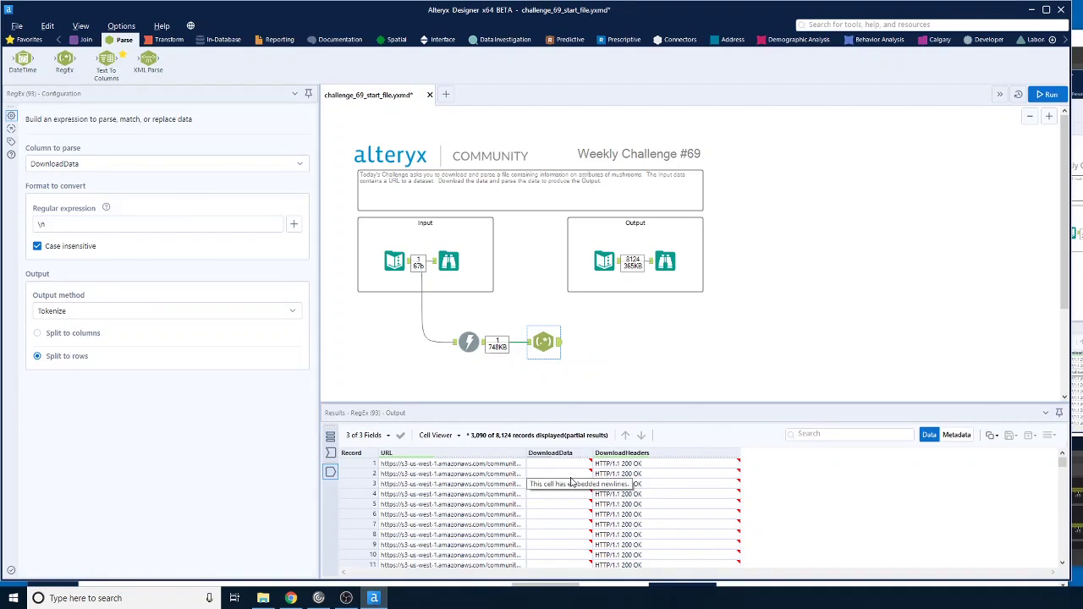
click(548, 466)
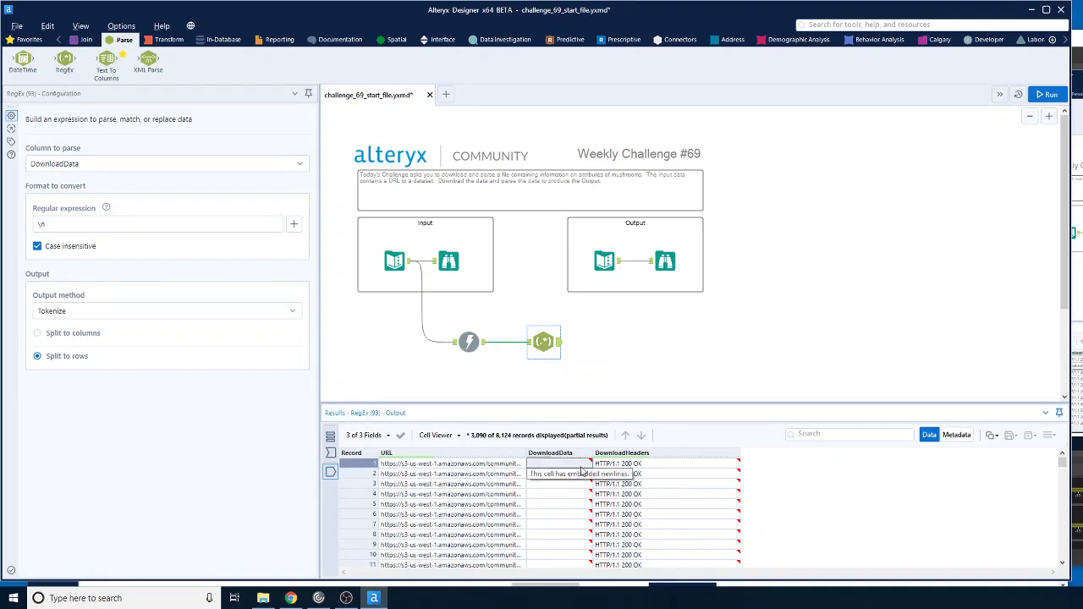
Look through further rows of the RegEx tool's output to check the DownloadData values
scroll(582, 471, down, 19)
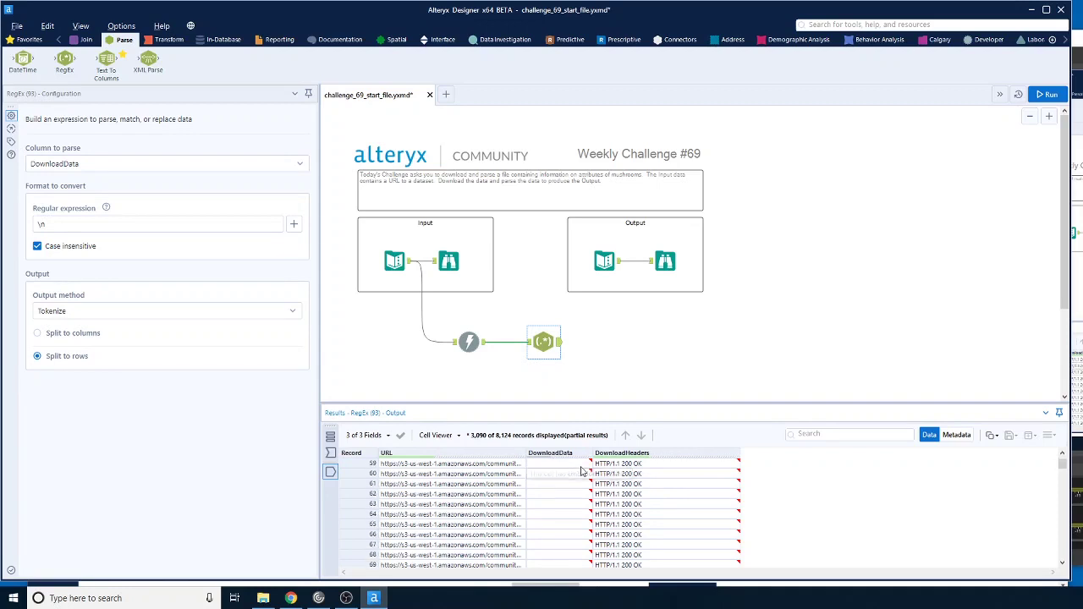
scroll(583, 472, down, 13)
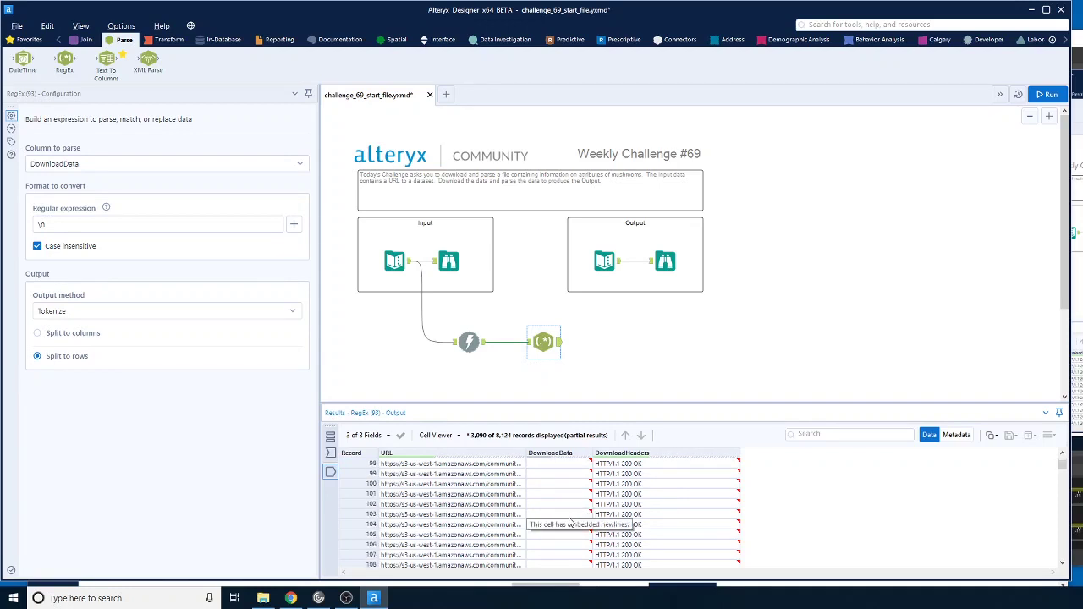
scroll(572, 520, up, 6)
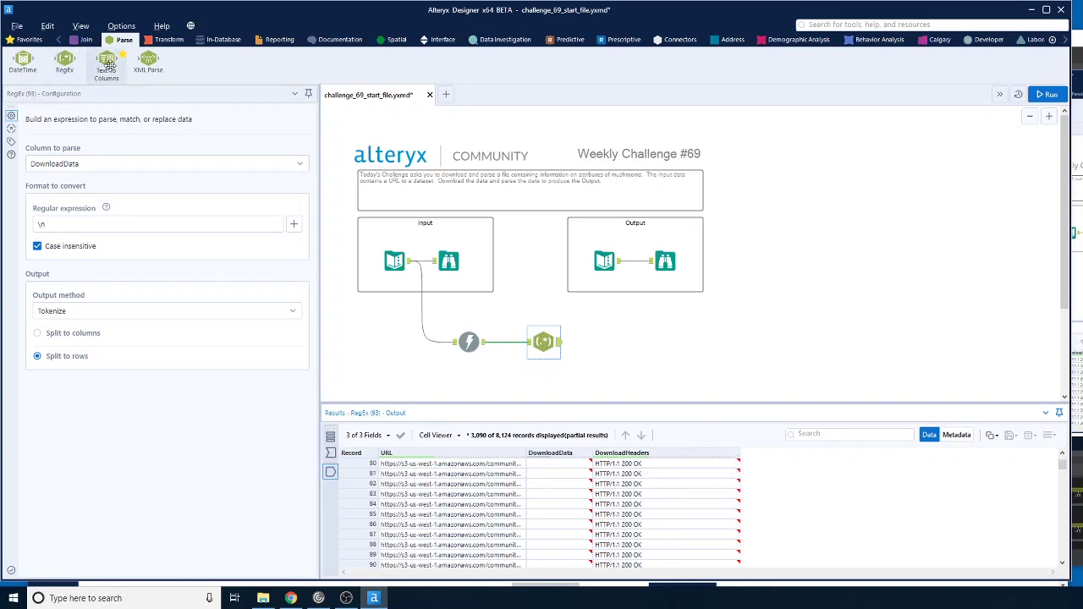
Add a Text To Columns tool to the Download tool's output, splitting DownloadData to rows with the delimiter \n
drag(108, 66, 544, 376)
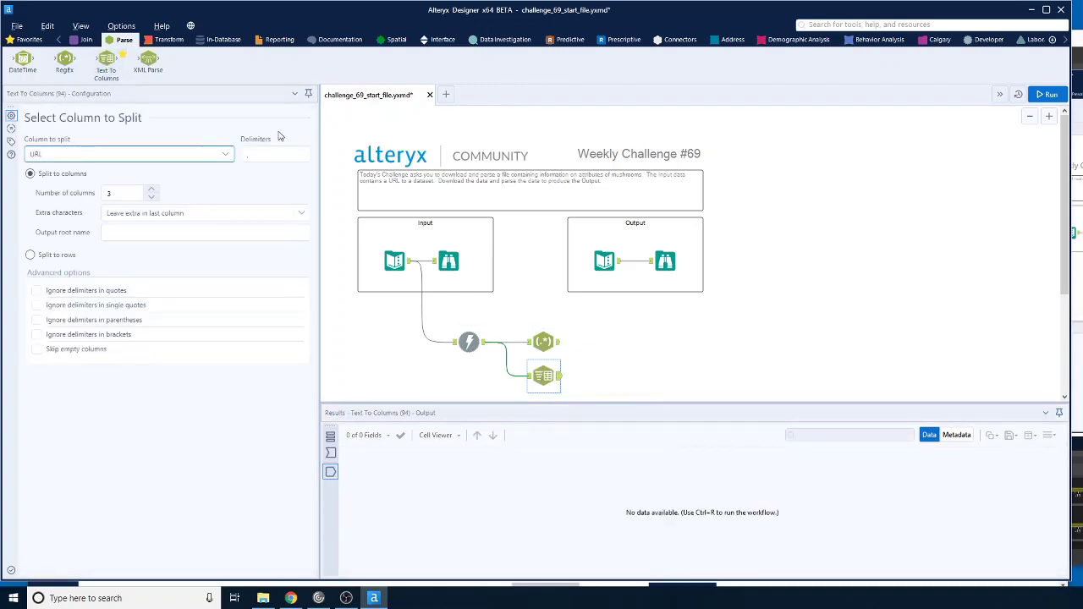
click(224, 154)
click(51, 178)
click(268, 154)
key(BackSpace)
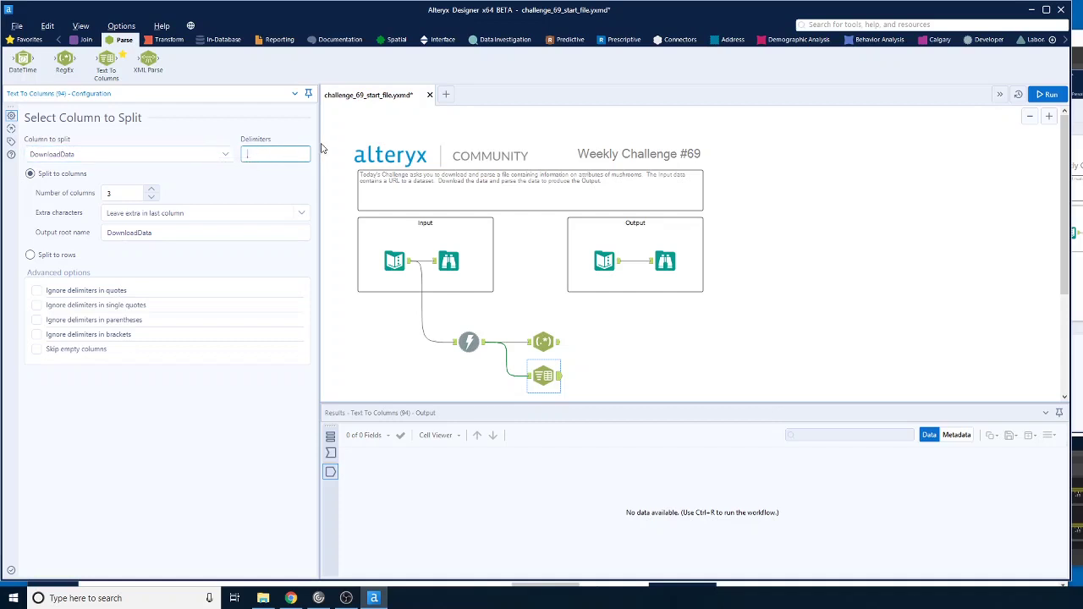
text(\n)
click(29, 255)
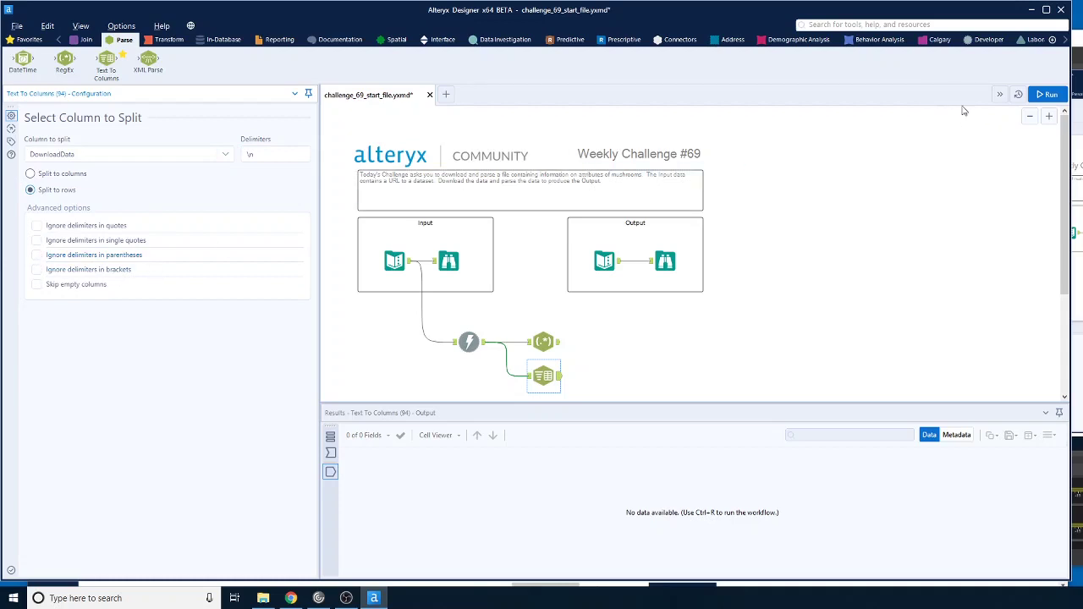
Run the workflow and examine the DownloadData rows in the Text To Columns tool's output
click(1047, 94)
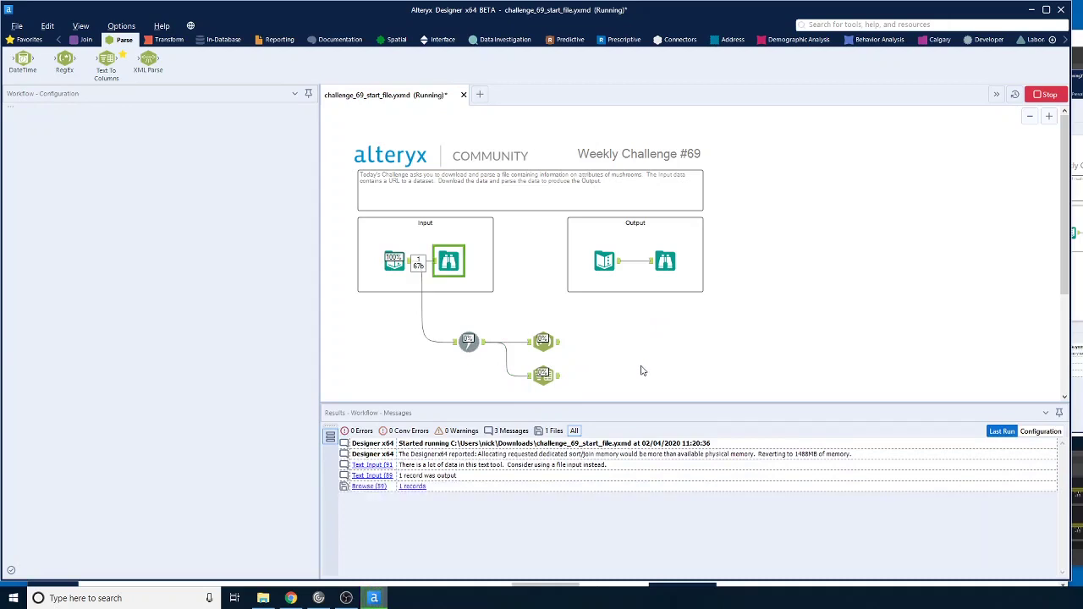
click(544, 376)
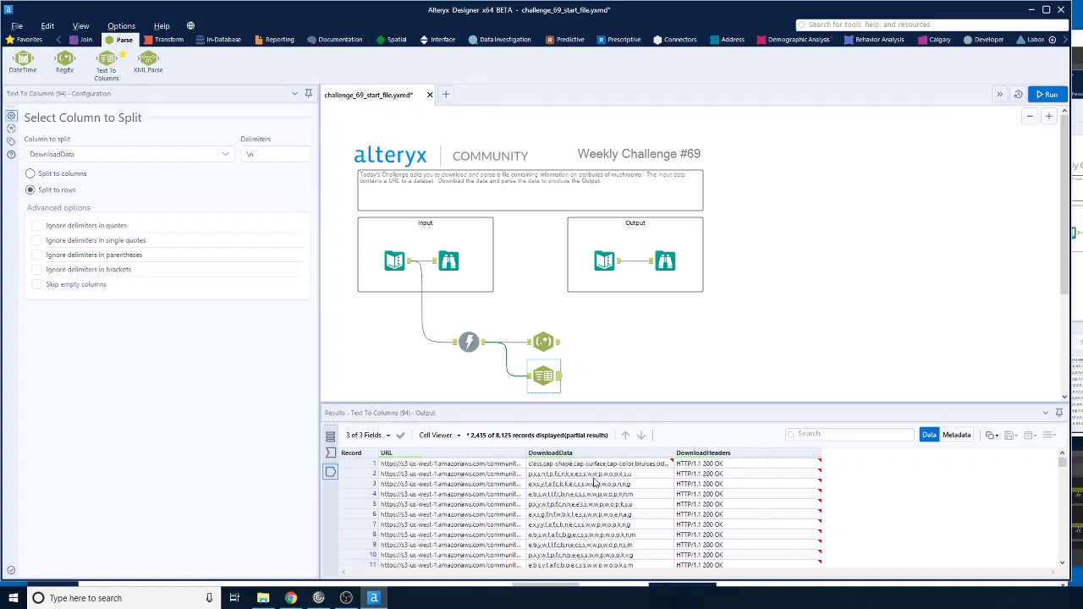
scroll(629, 481, down, 13)
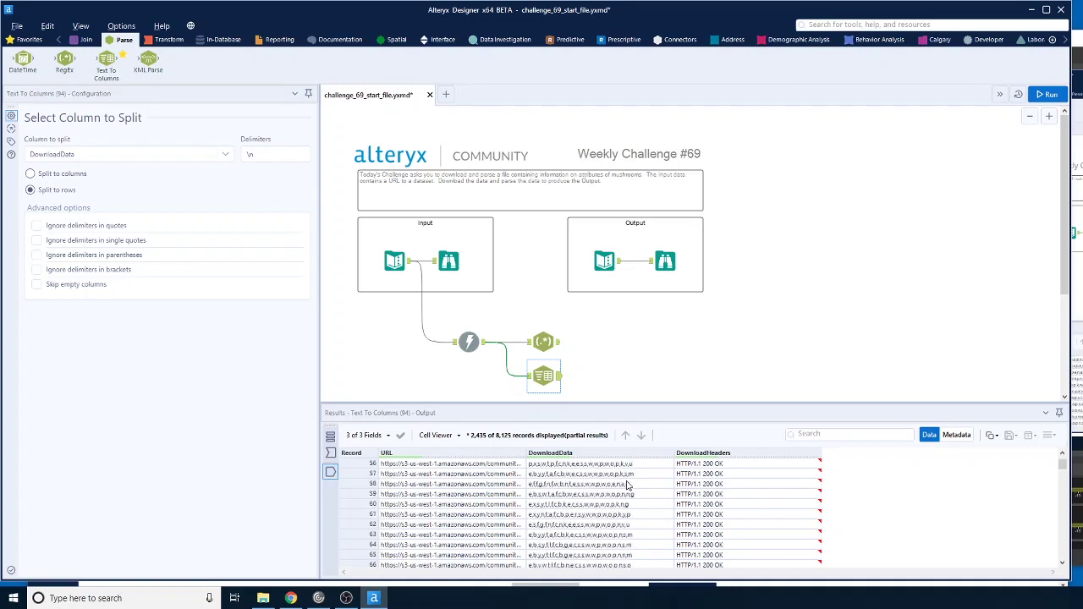
scroll(623, 525, up, 13)
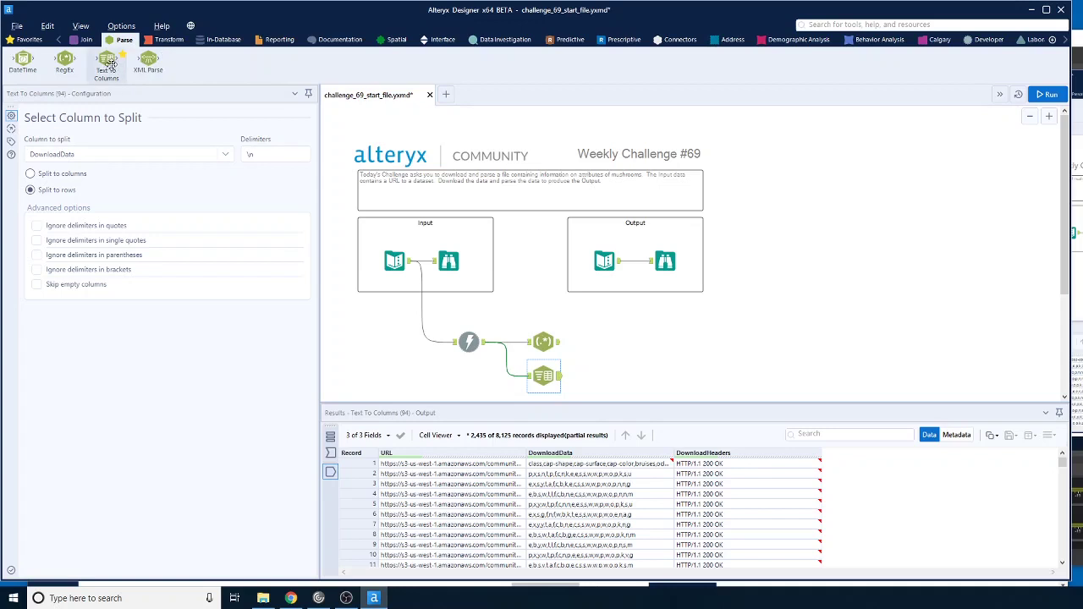
Add a second Text To Columns tool and connect it to the output of the first one
drag(108, 65, 639, 377)
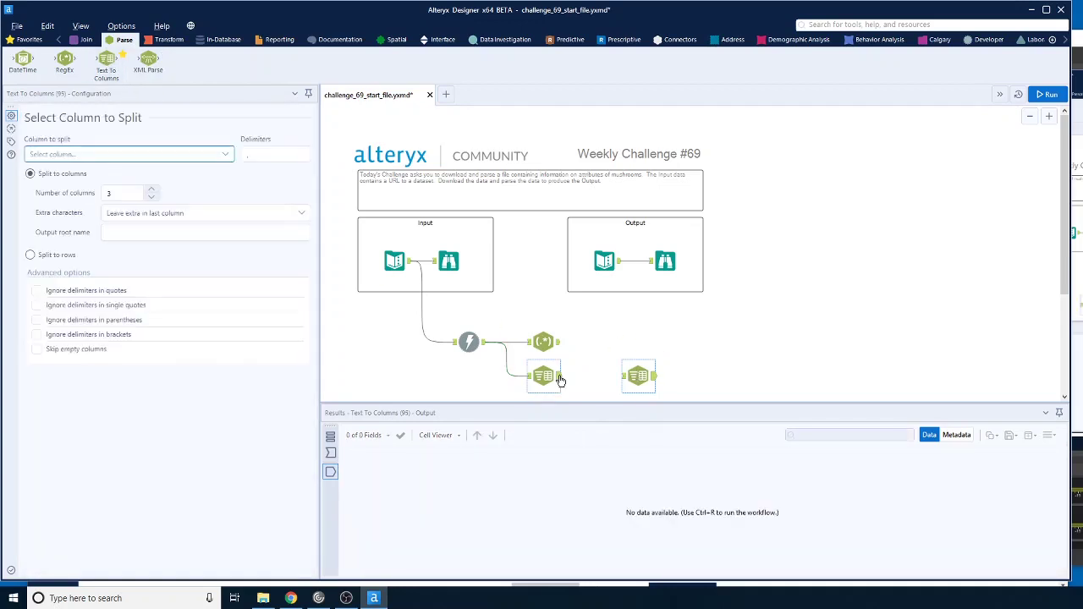
drag(560, 380, 631, 379)
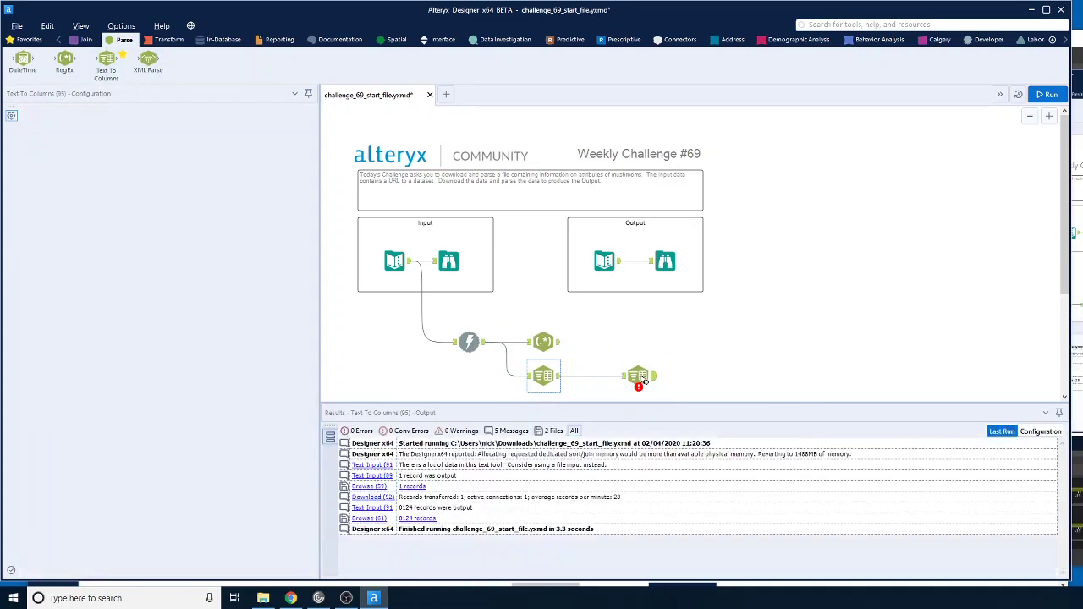
click(639, 376)
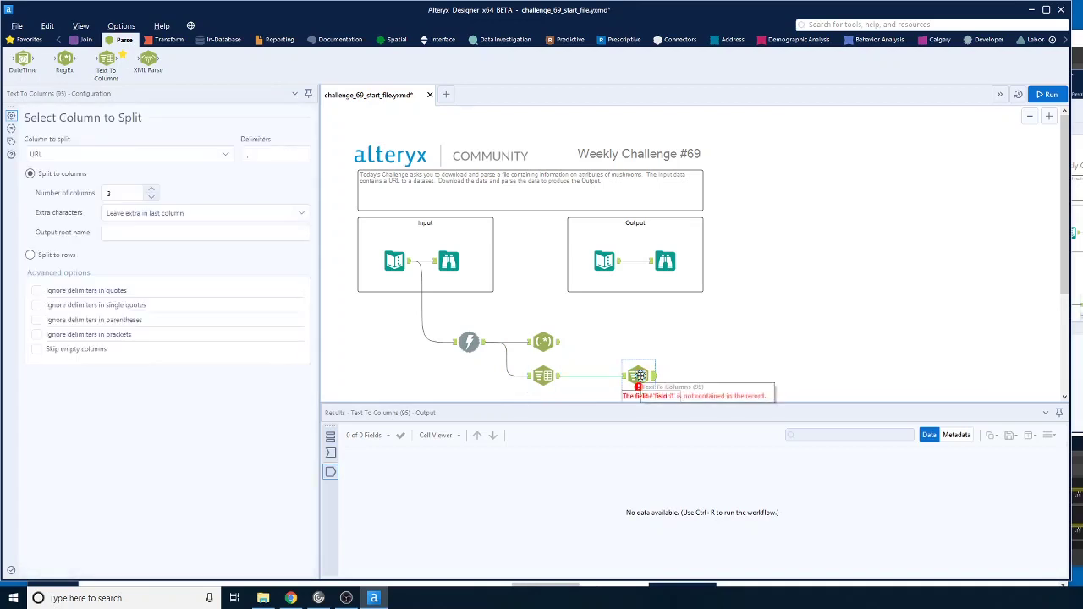
Set the second Text To Columns tool to split DownloadData into 28 columns at each comma
click(253, 156)
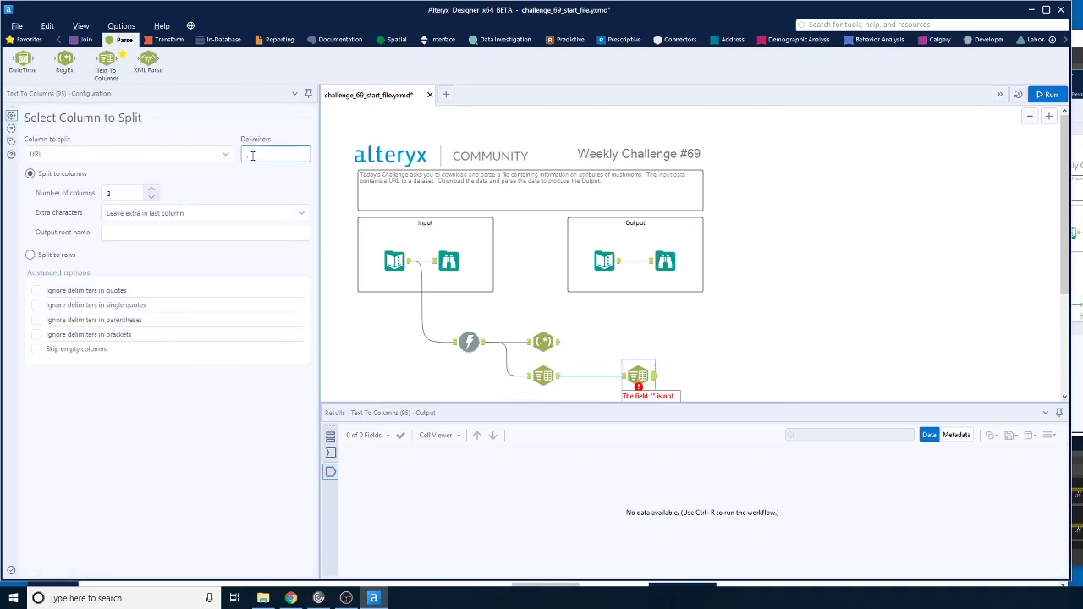
click(122, 154)
click(126, 186)
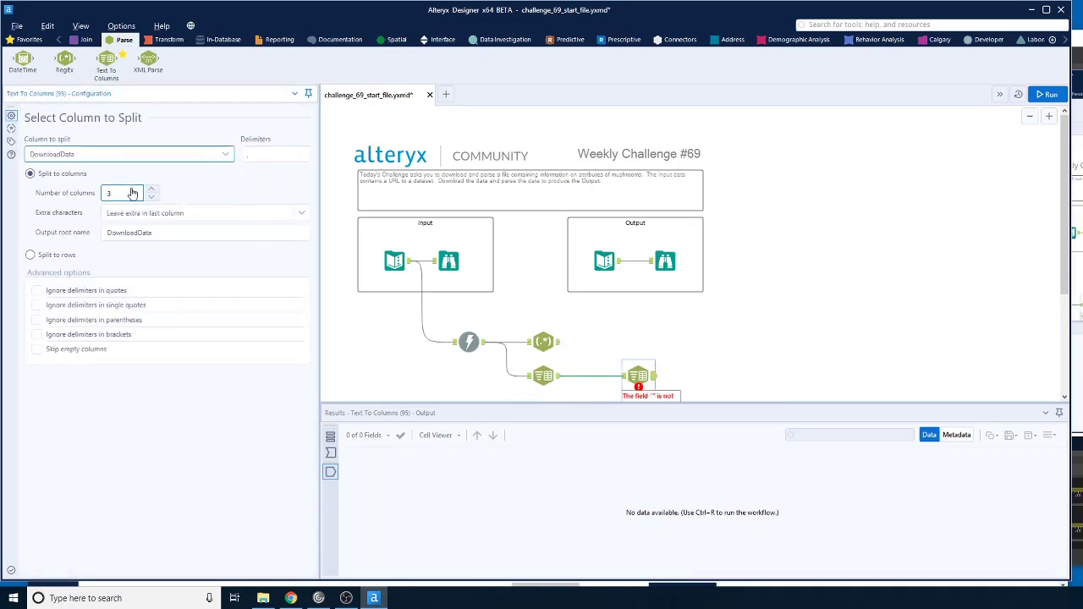
click(152, 191)
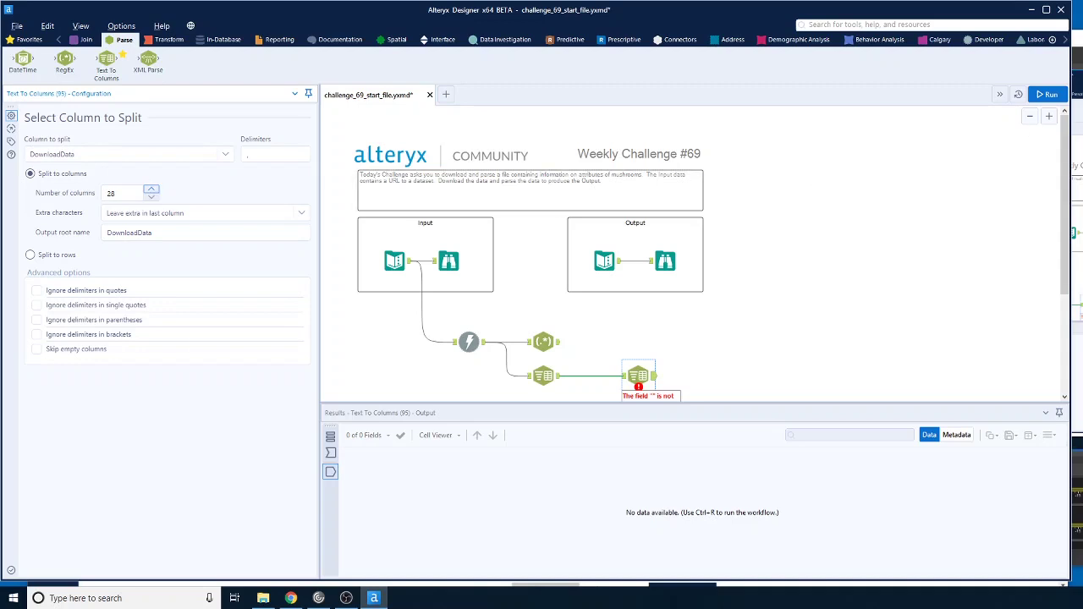
Run the workflow and examine which of the split DownloadData columns contain values in the second Text To Columns output
click(1047, 94)
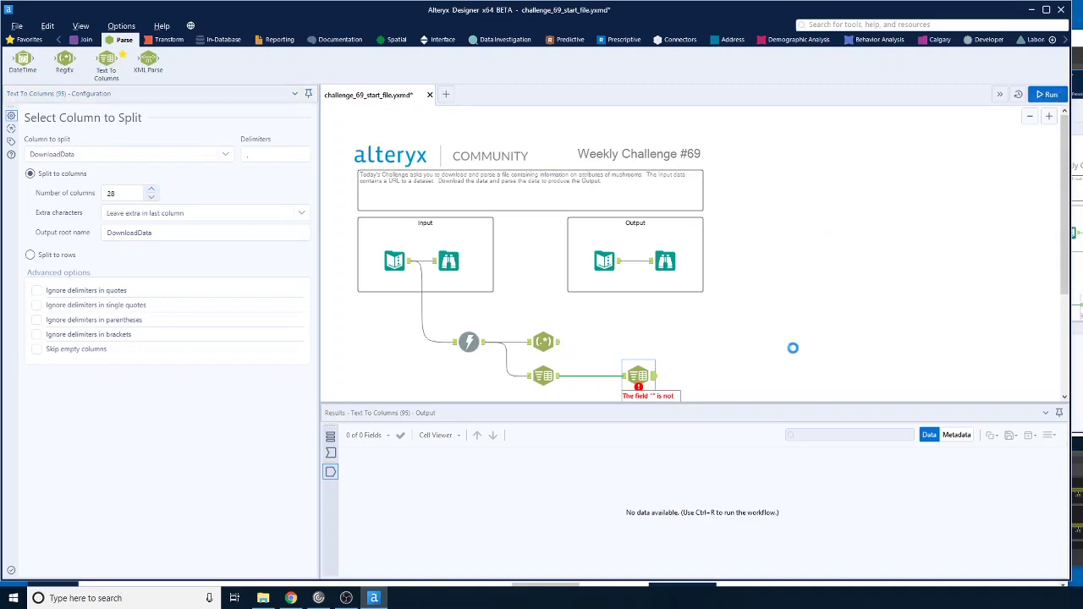
click(650, 379)
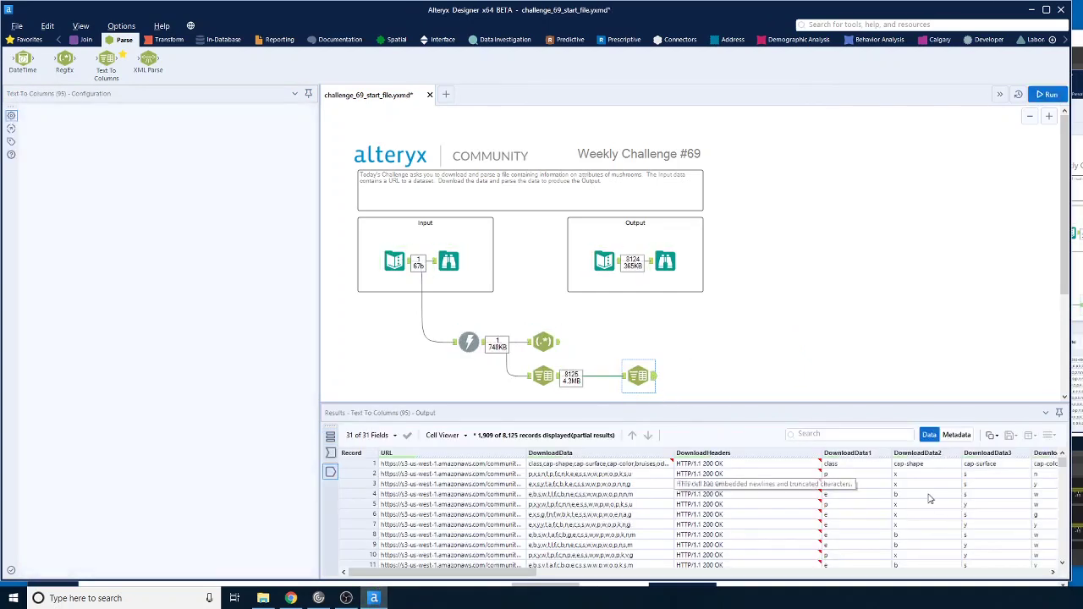
drag(518, 572, 992, 593)
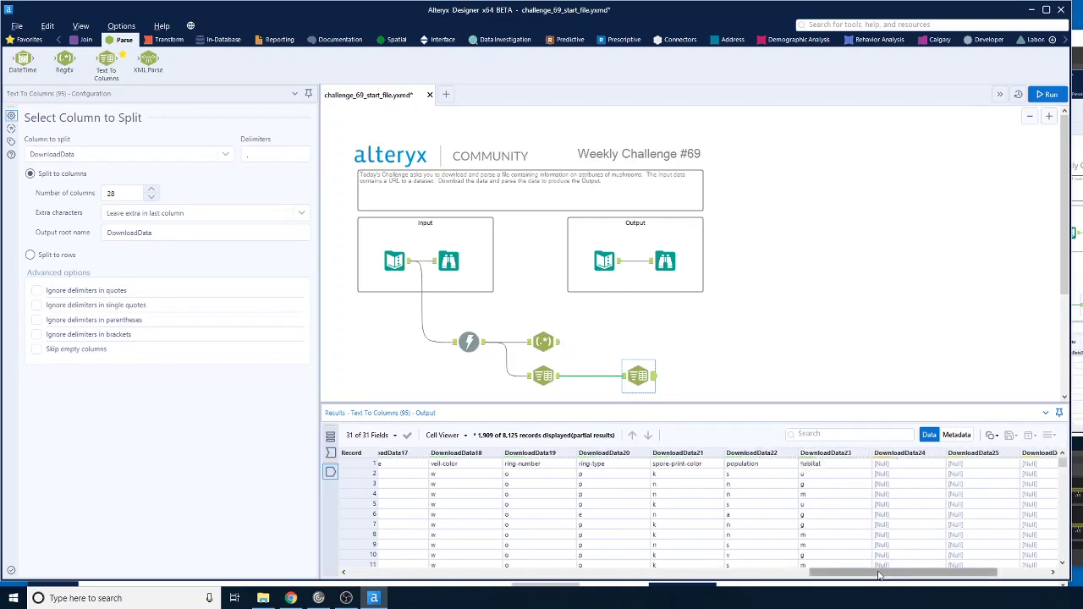
drag(888, 575, 997, 580)
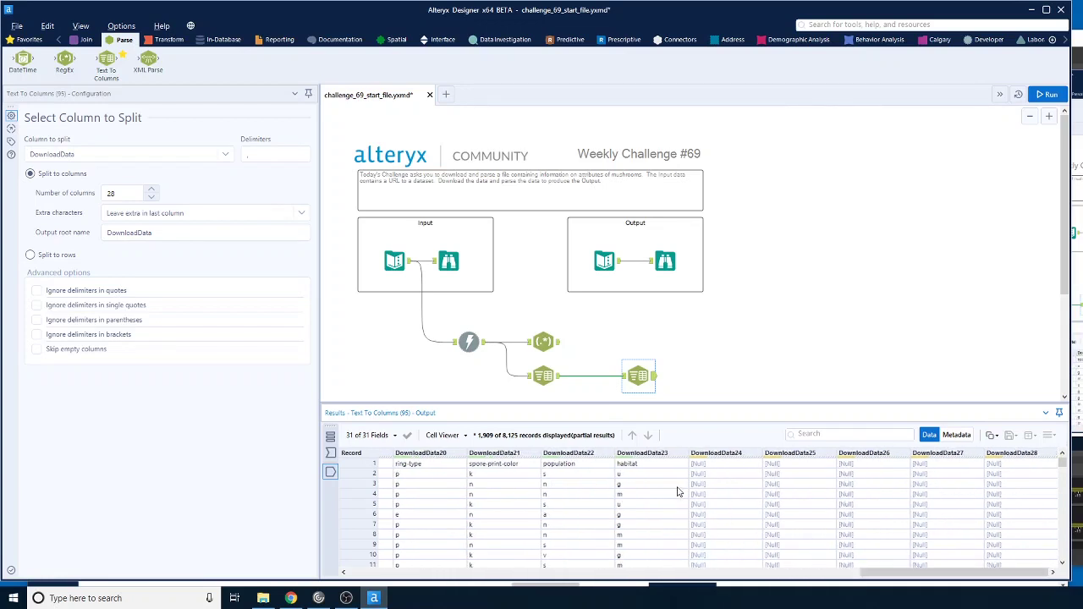
scroll(641, 494, down, 3)
mouse_move(1067, 468)
mouse_down()
mouse_move(1064, 552)
mouse_move(1069, 454)
mouse_up()
drag(941, 573, 544, 556)
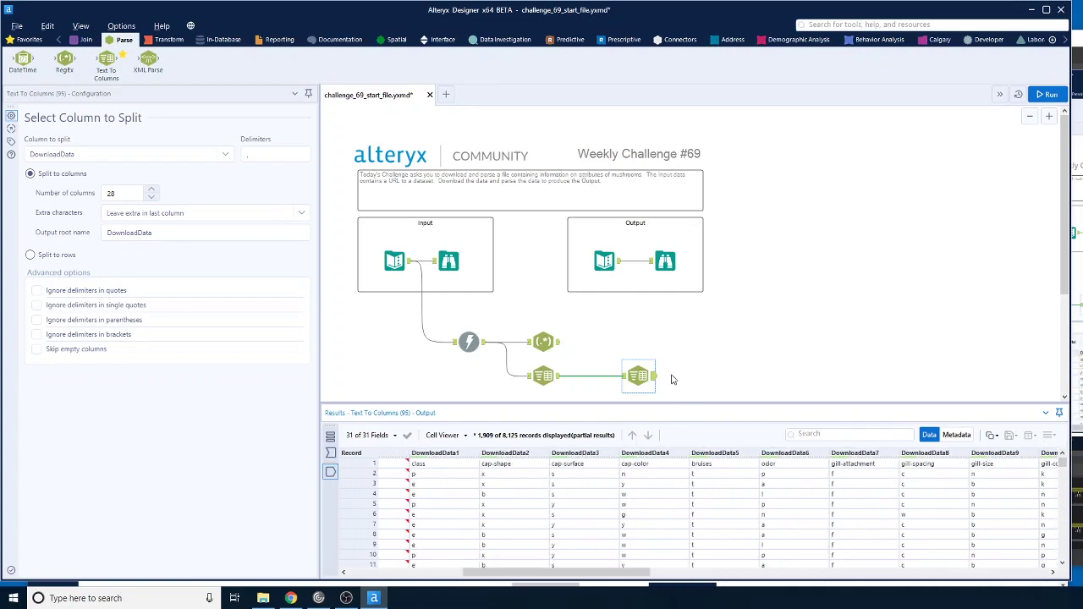
Set the second Text To Columns tool's number of columns to 23
click(152, 198)
click(151, 198)
click(152, 198)
click(152, 198)
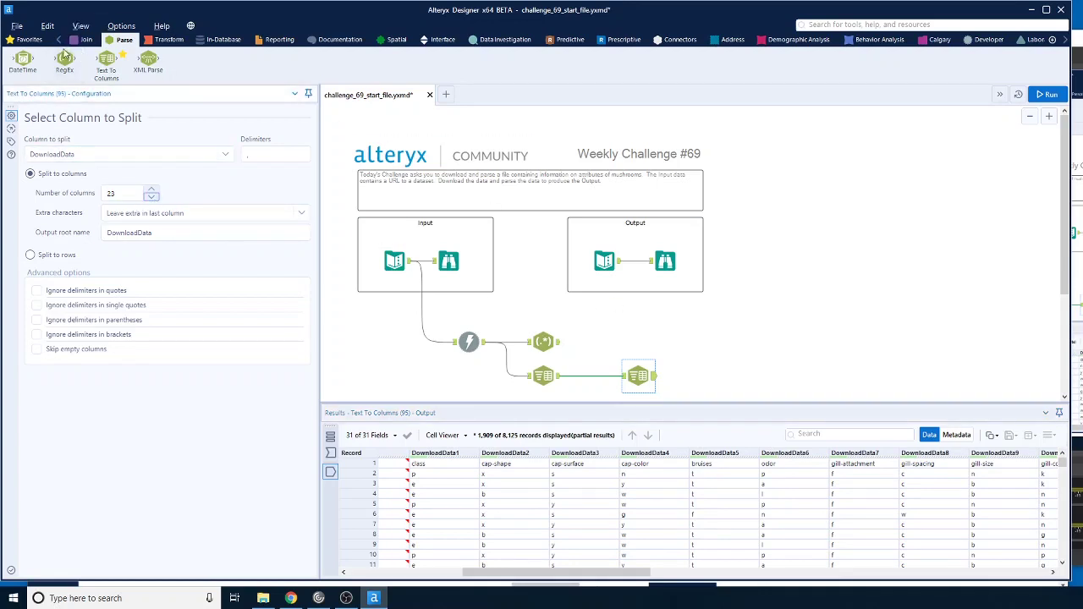
Add a Select tool after the second Text To Columns tool and deselect the URL, DownloadData and DownloadHeaders fields
click(28, 40)
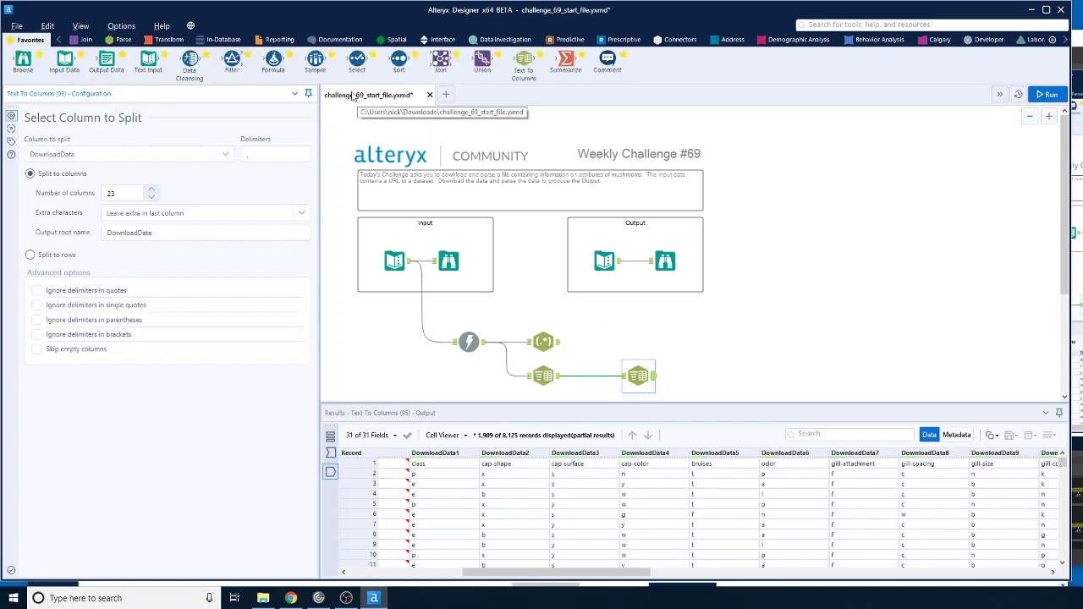
drag(356, 59, 705, 375)
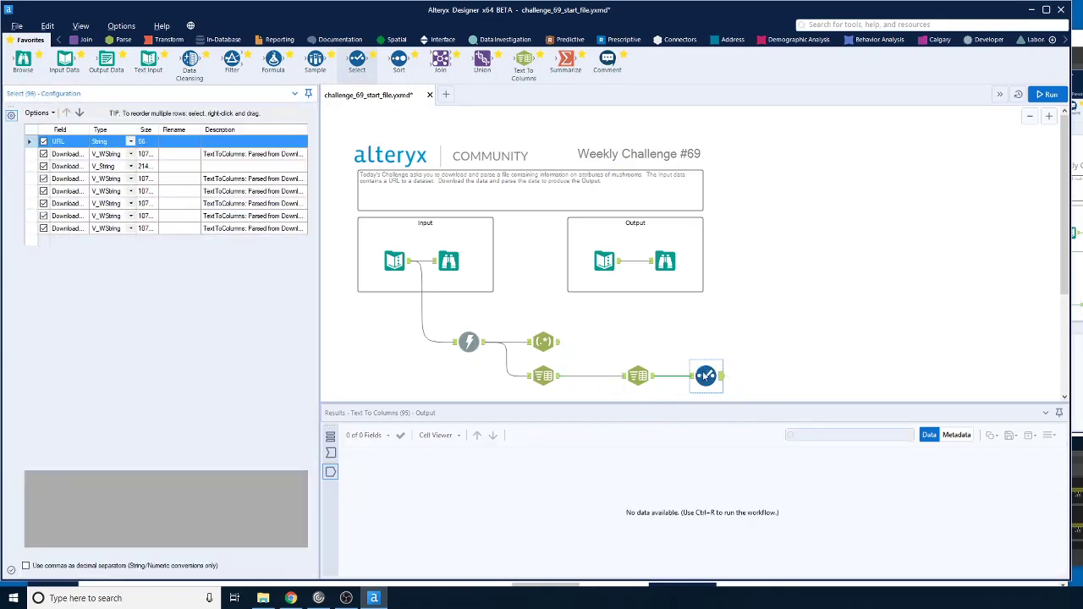
click(45, 154)
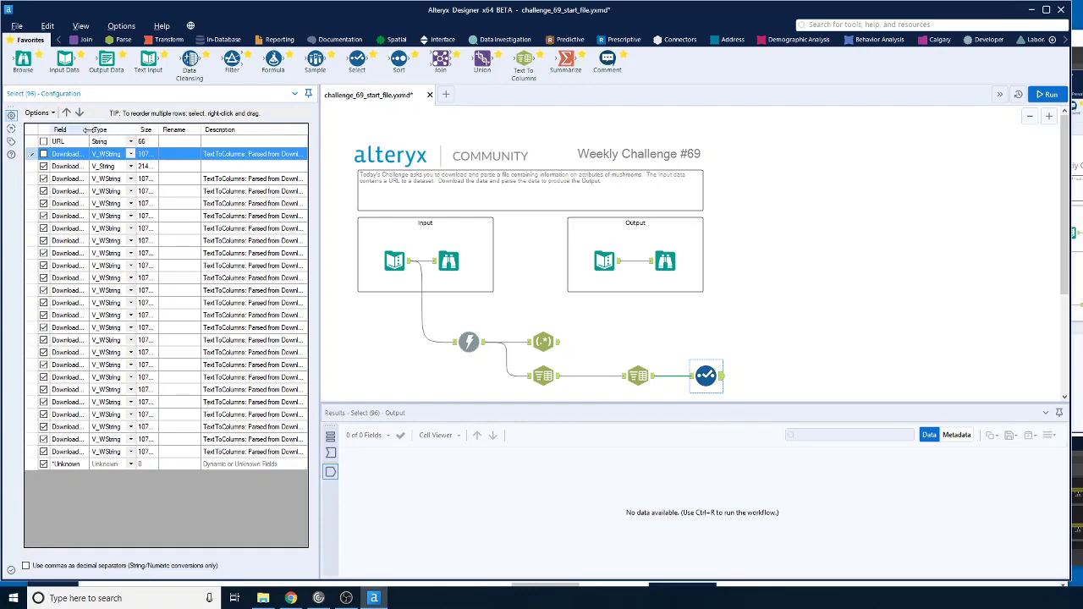
drag(90, 130, 137, 130)
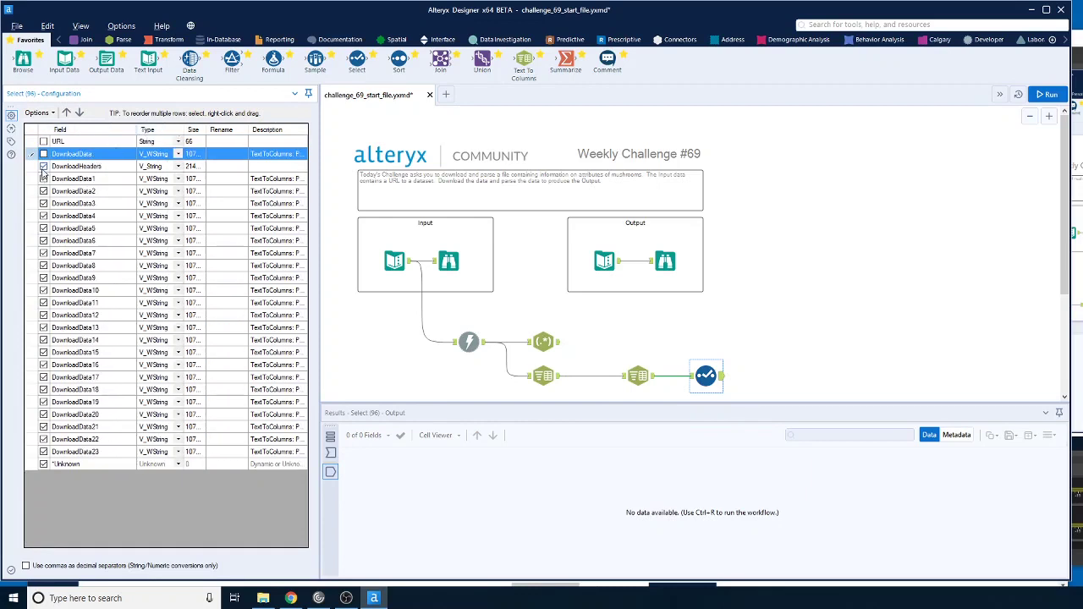
click(44, 167)
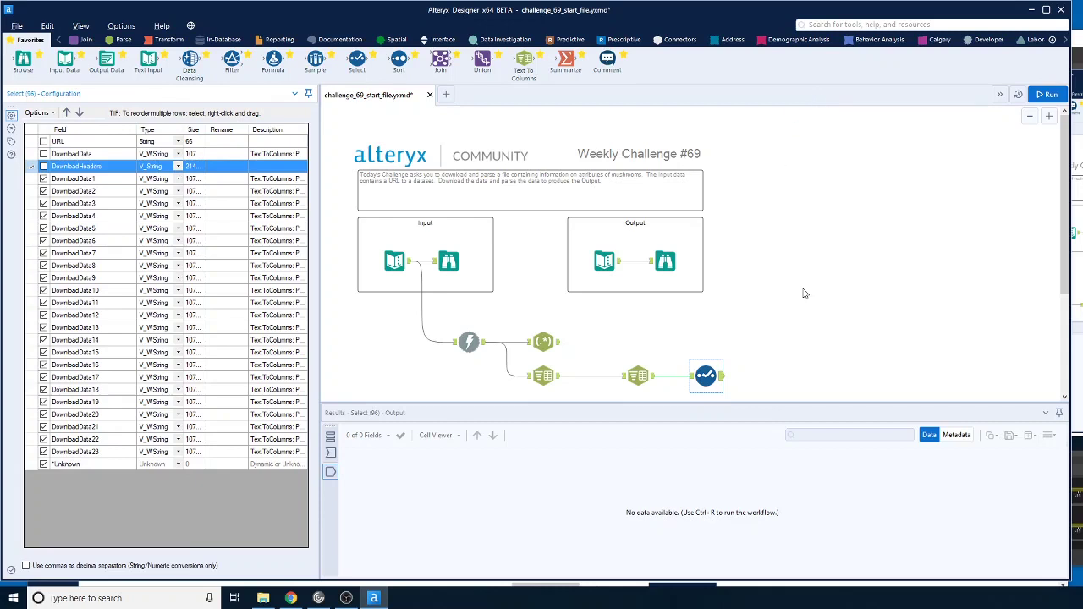
Run the workflow and compare the Select tool's output with the challenge's expected output
click(1059, 101)
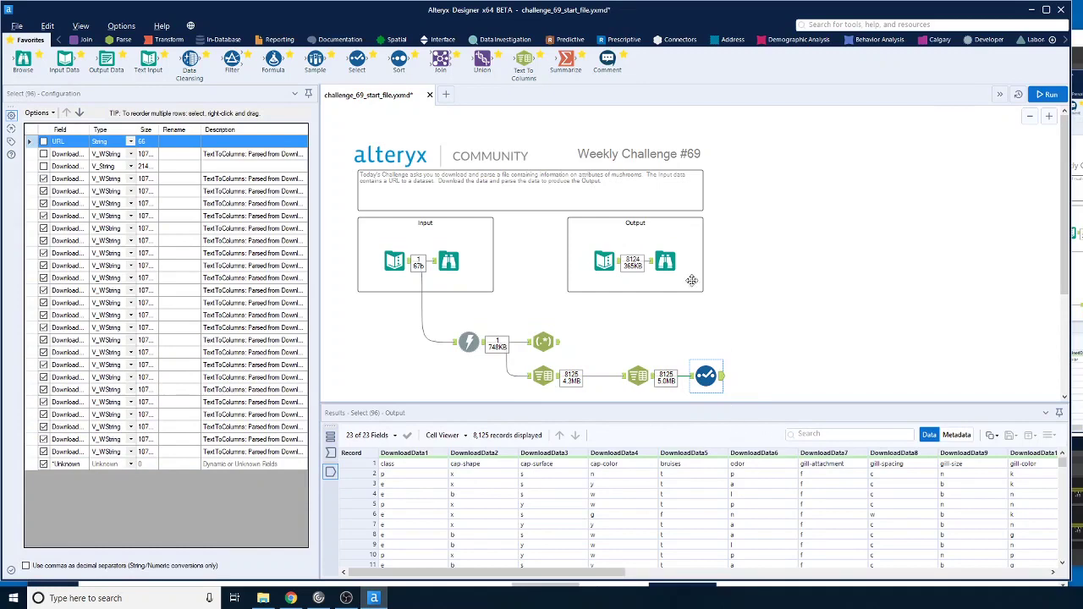
click(665, 261)
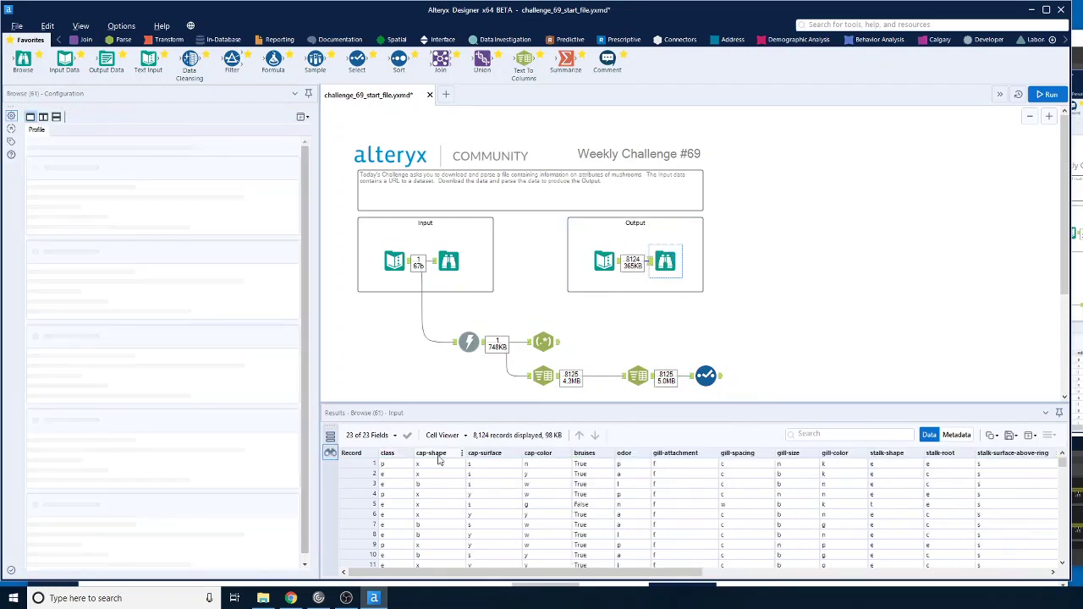
click(721, 380)
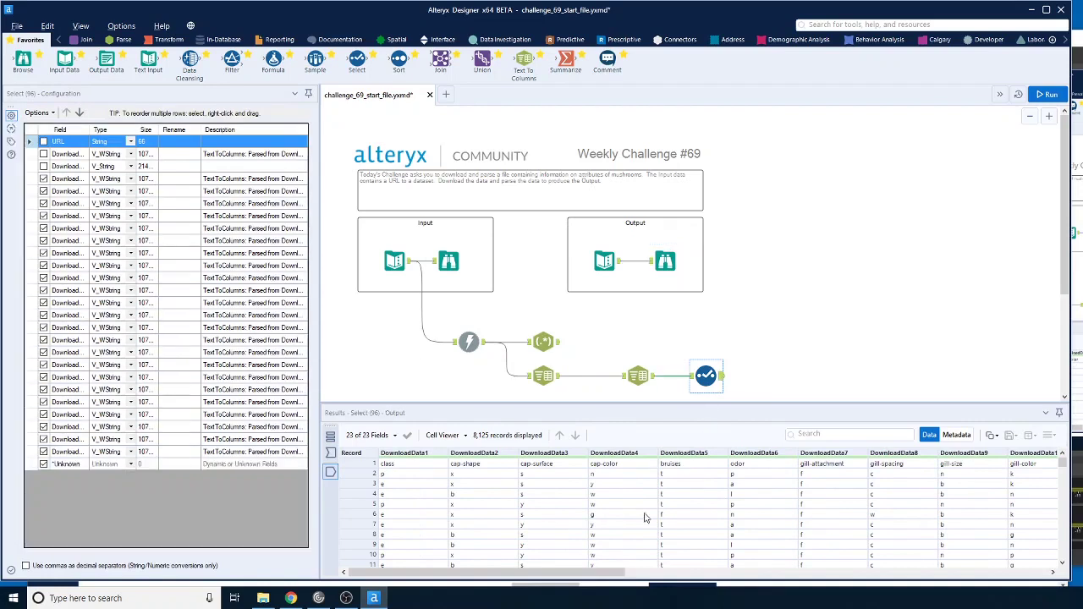
Add a Dynamic Rename tool connected to the output of the Select tool
click(339, 40)
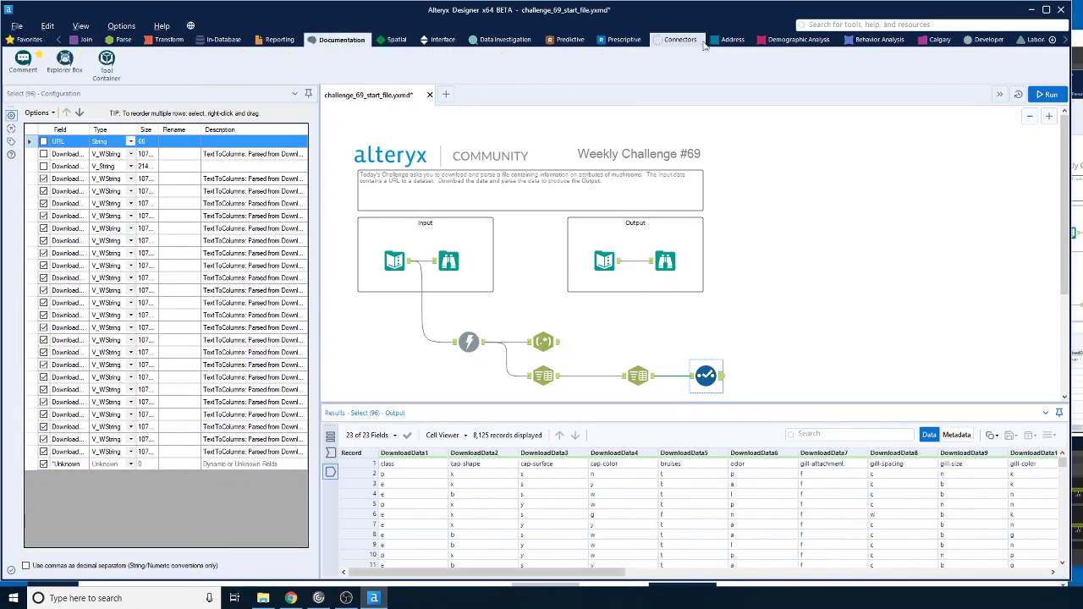
click(989, 40)
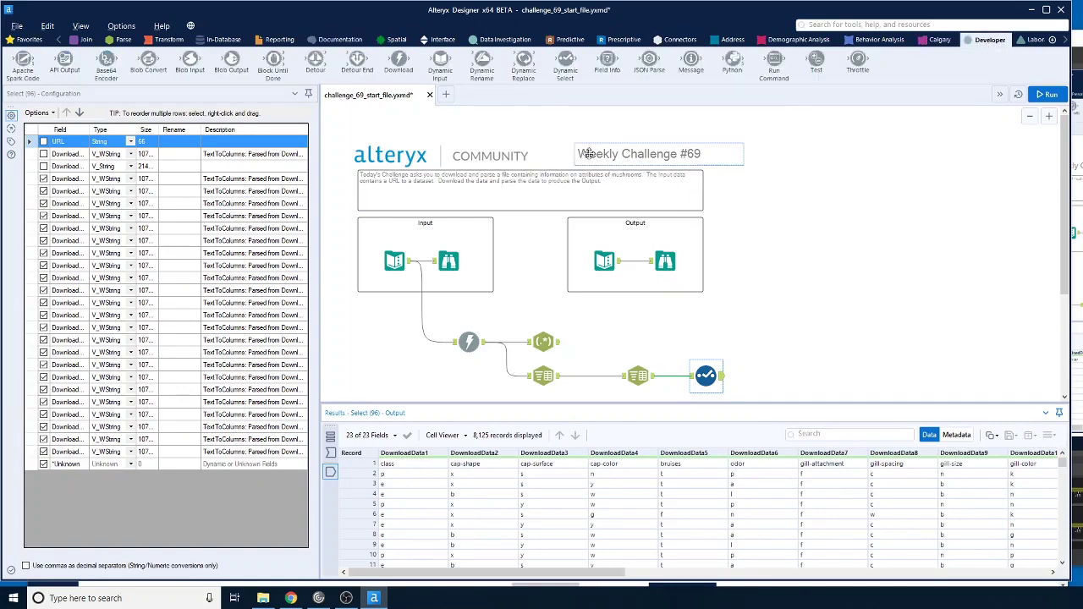
drag(482, 61, 766, 382)
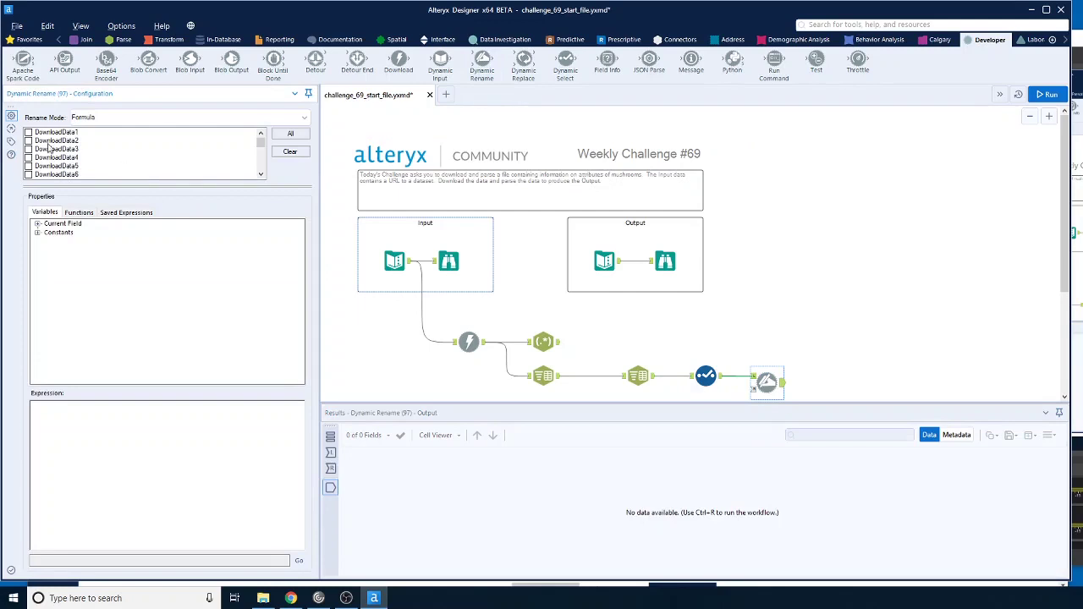
Set the Dynamic Rename tool to rename all fields with Take Field Names from First Row of Data and run the workflow
click(289, 133)
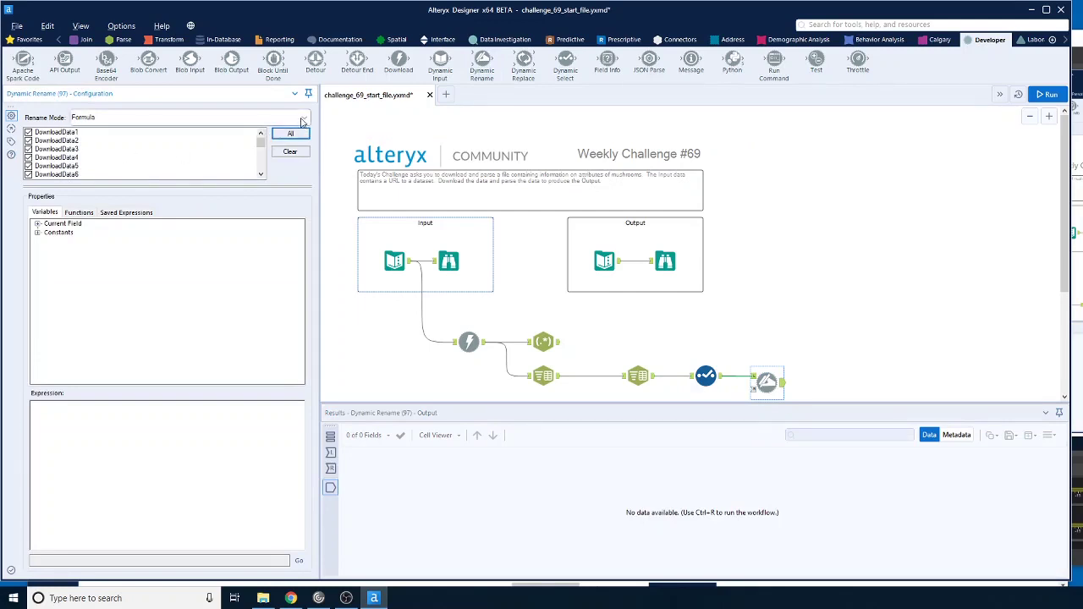
click(303, 119)
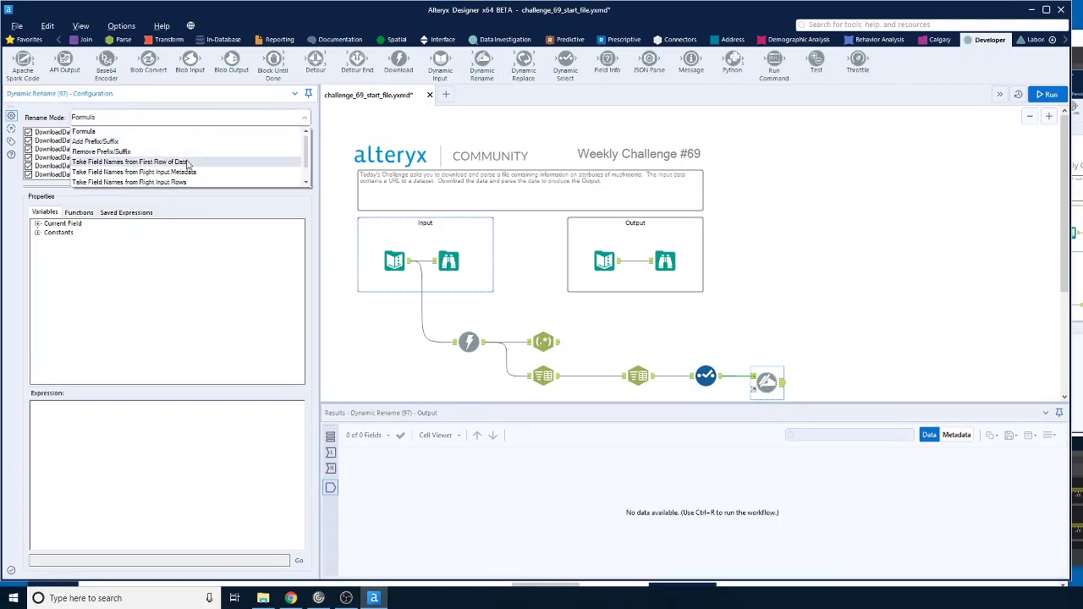
click(156, 161)
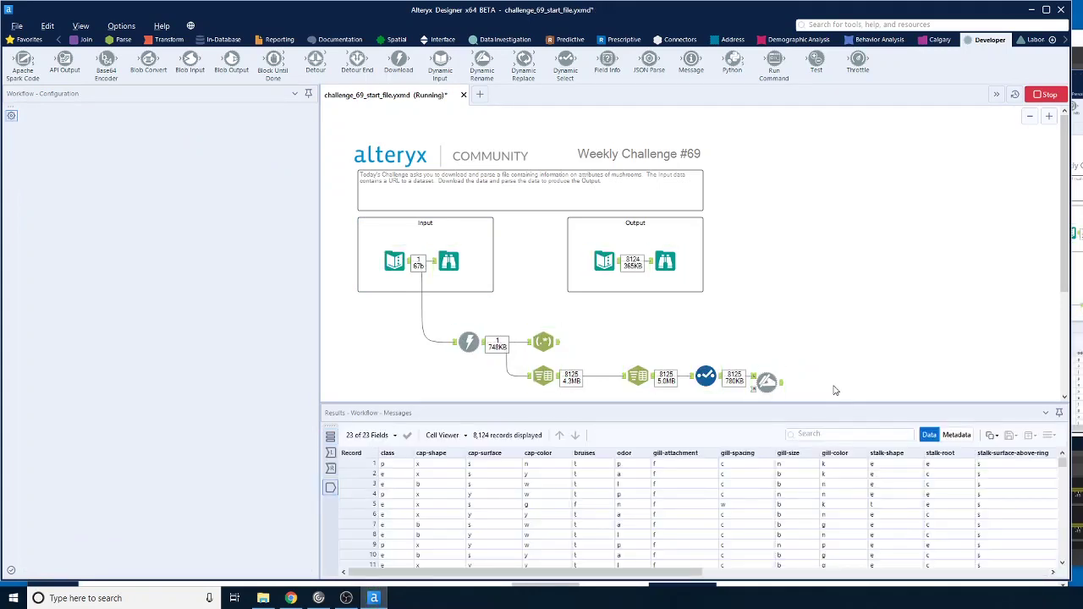
Compare the bruises values in the Dynamic Rename output with those in the challenge's expected output
click(666, 262)
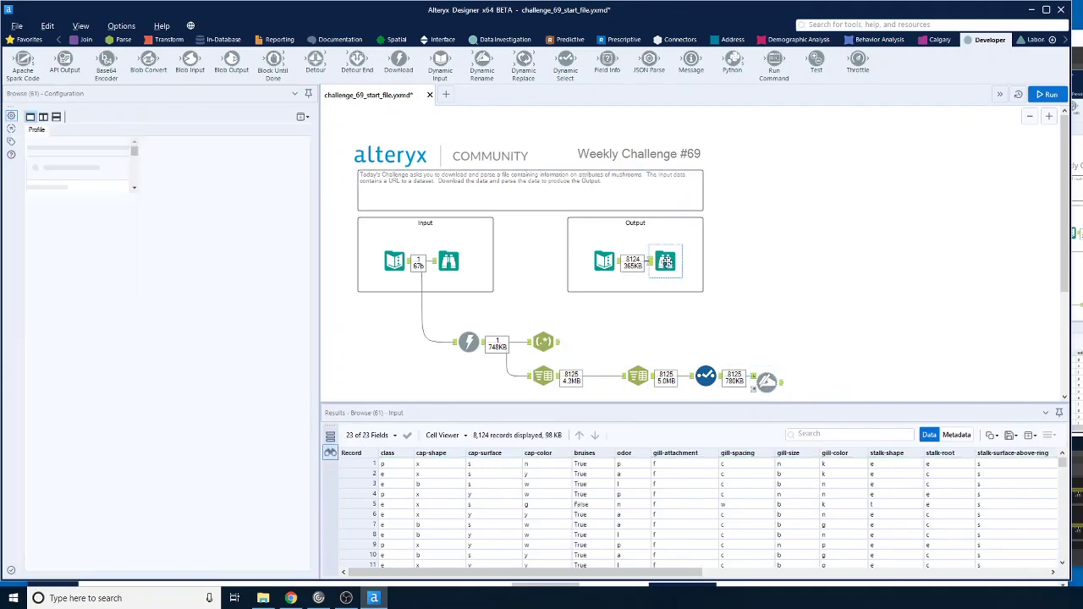
click(781, 383)
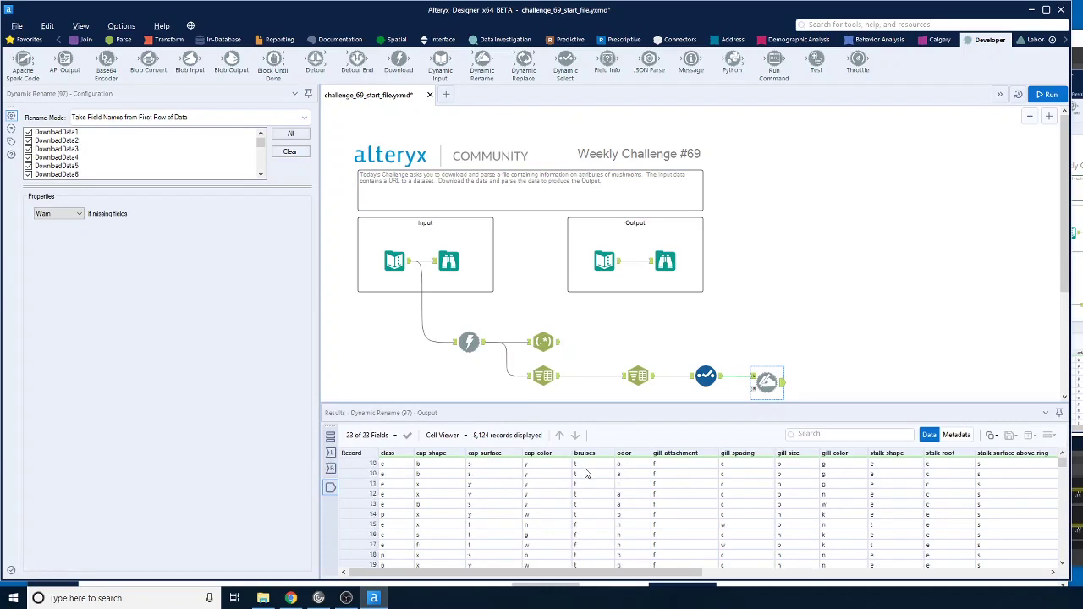
click(665, 261)
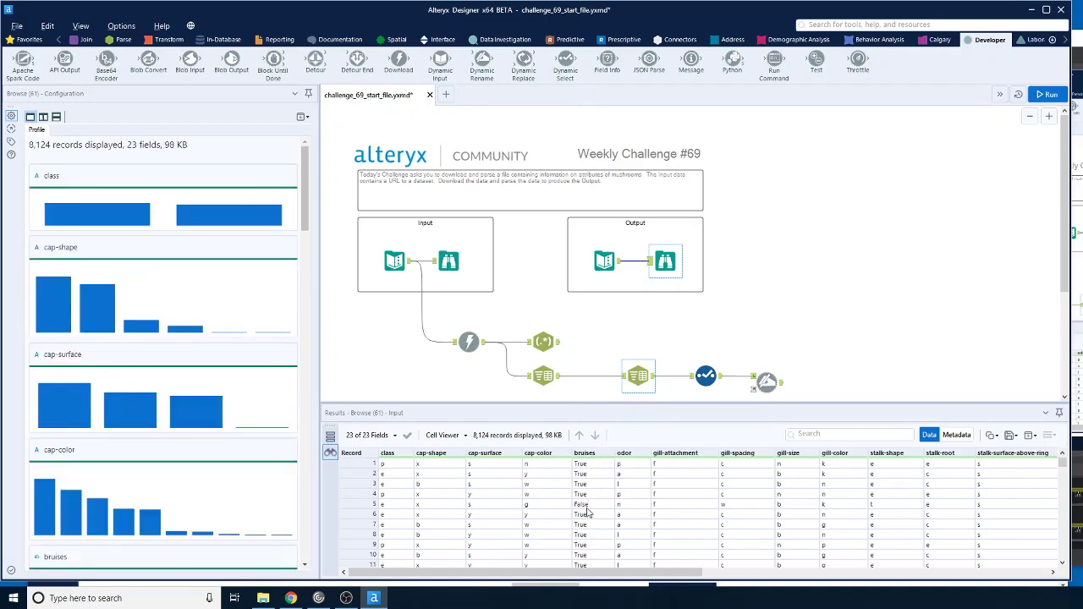
click(768, 383)
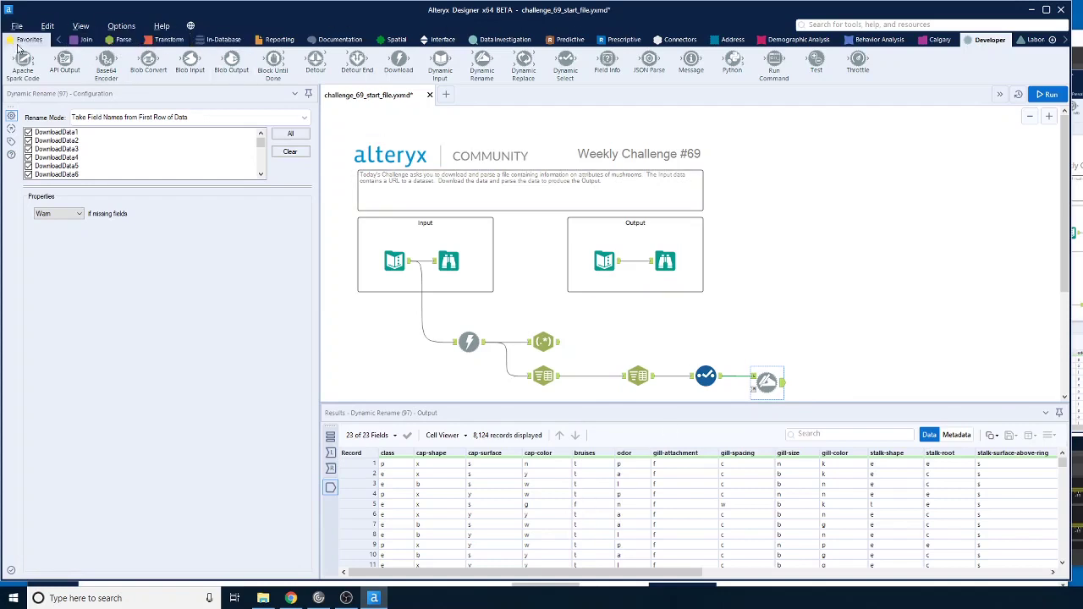
Add a Formula tool after the Dynamic Rename tool and choose bruises as its output column
click(59, 40)
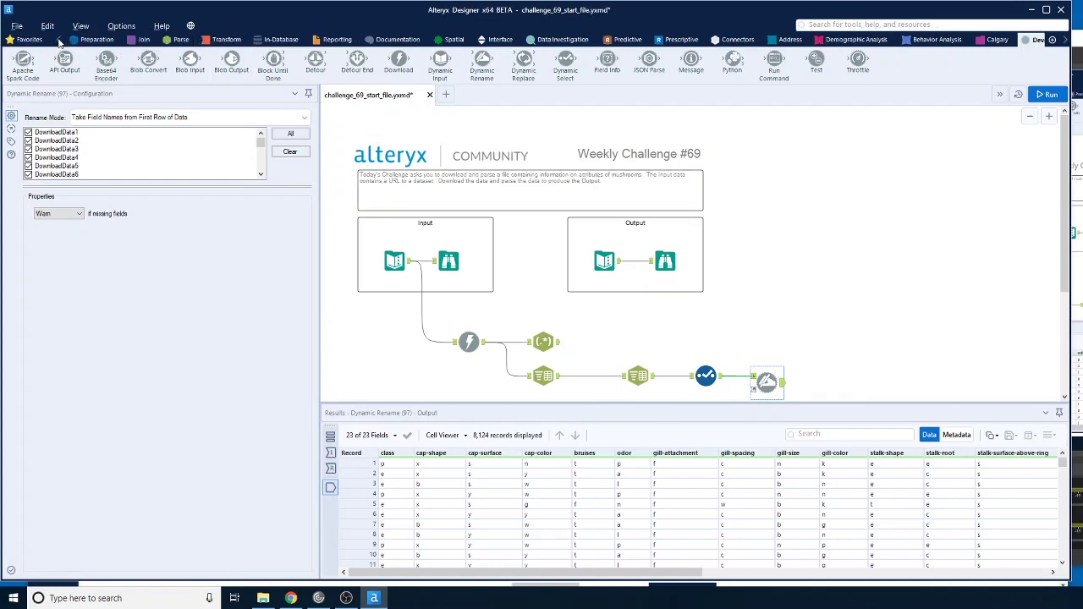
click(28, 40)
drag(691, 361, 848, 382)
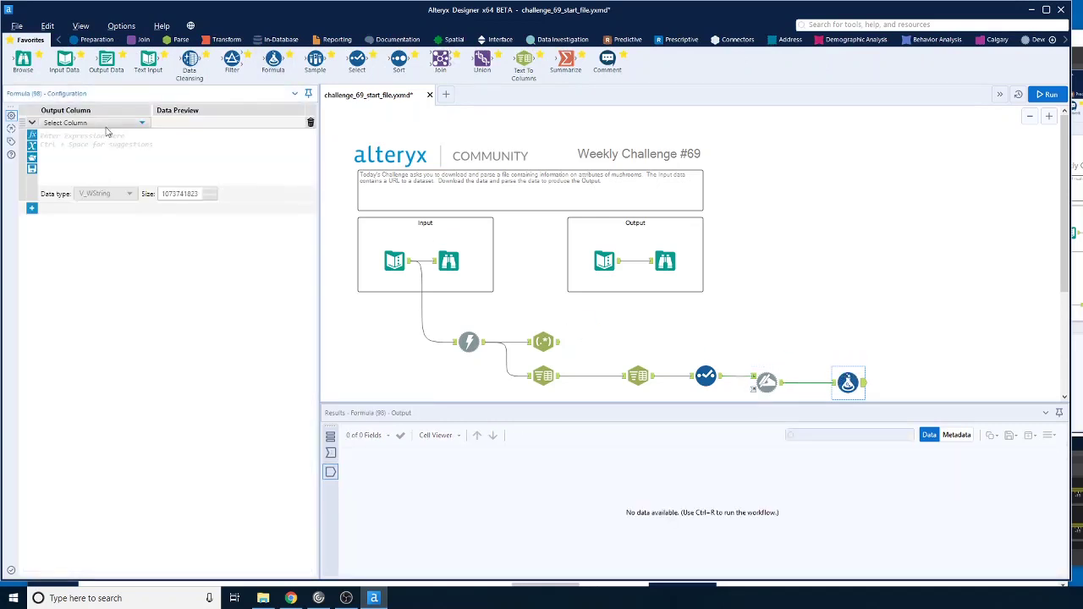
click(106, 124)
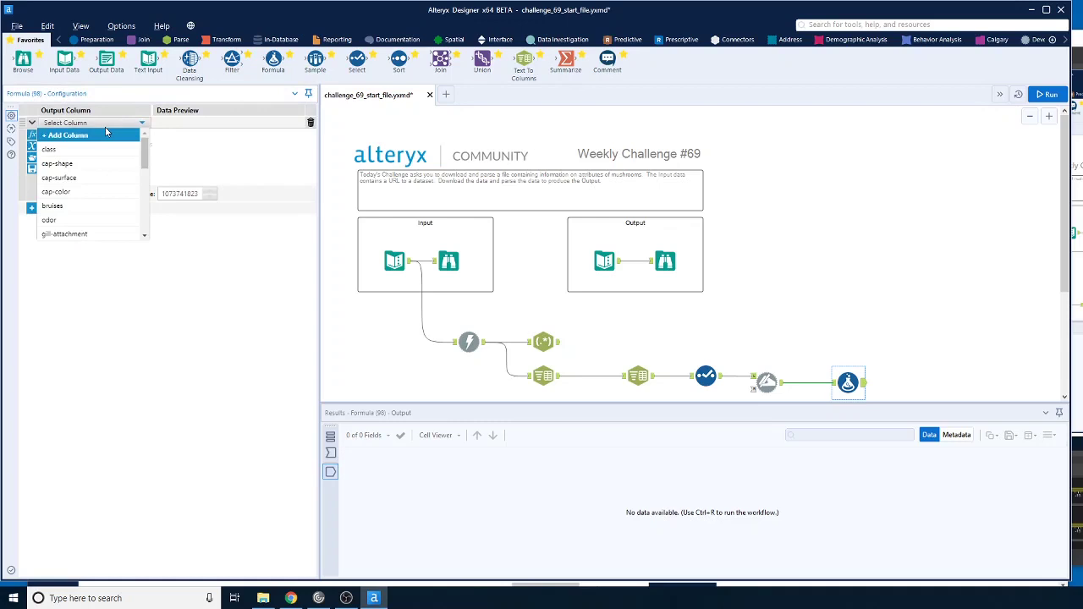
click(81, 209)
Enter the bruises expression IF [bruises]='t' THEN 'True' ELSE 'False' ENDIF and run the workflow
click(32, 136)
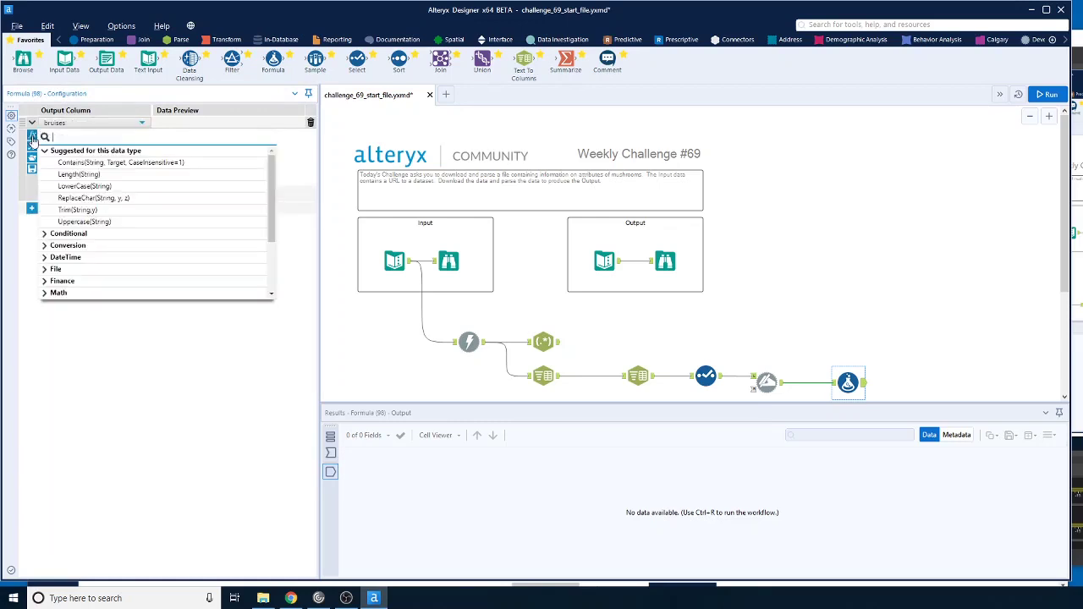
click(44, 234)
click(79, 163)
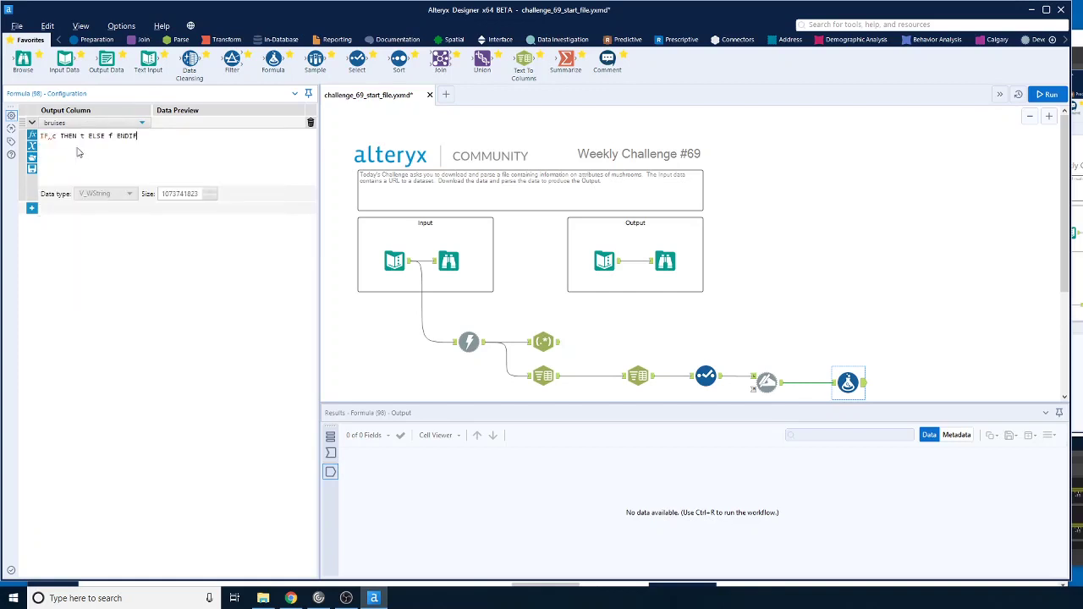
text([)
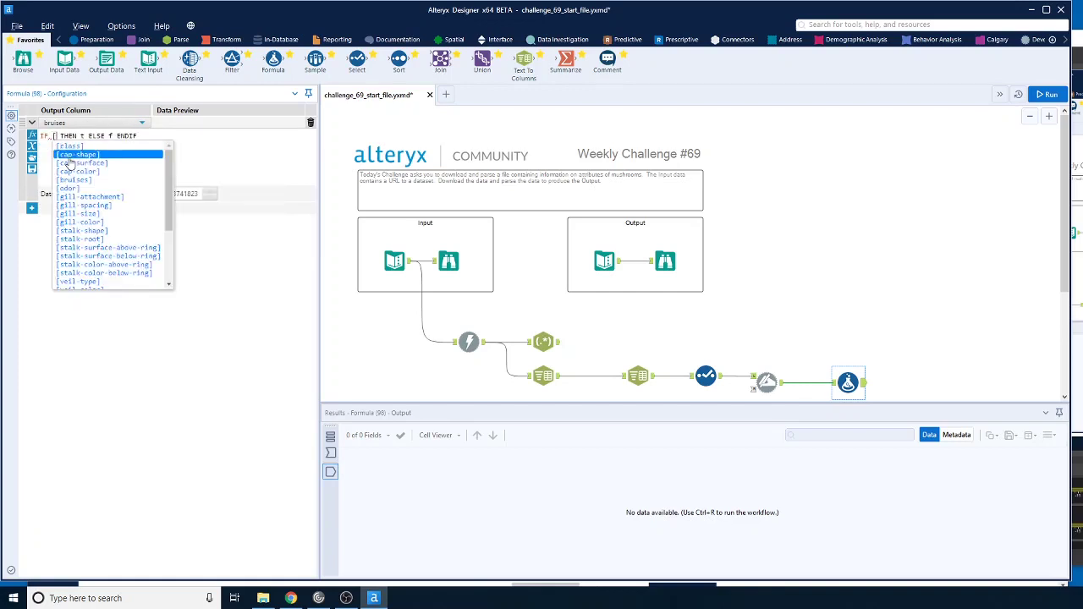
double_click(93, 181)
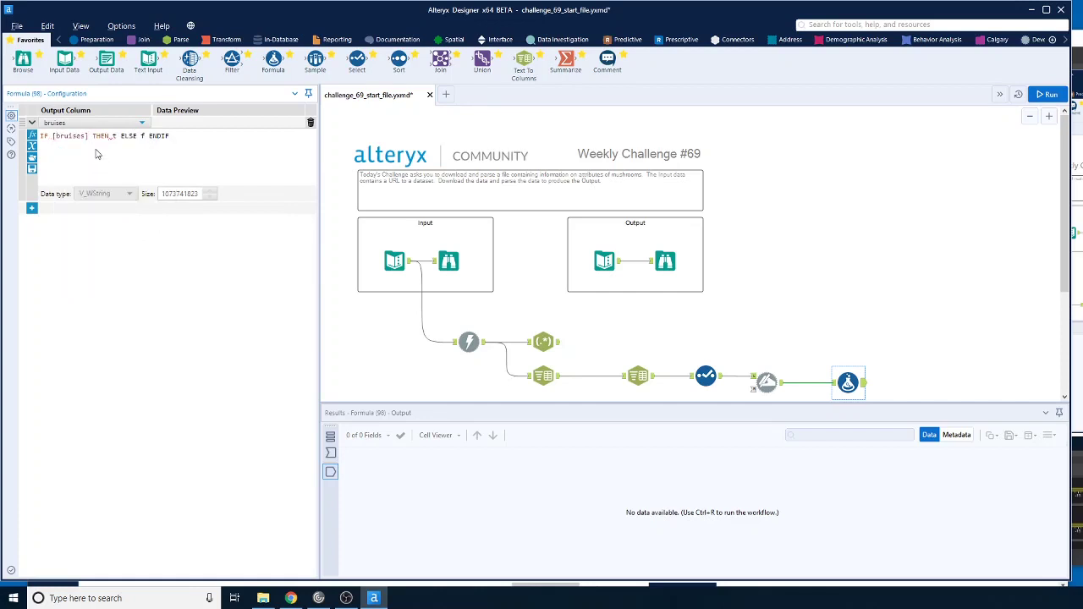
text(='t' THEN 'True')
click(181, 137)
text(False')
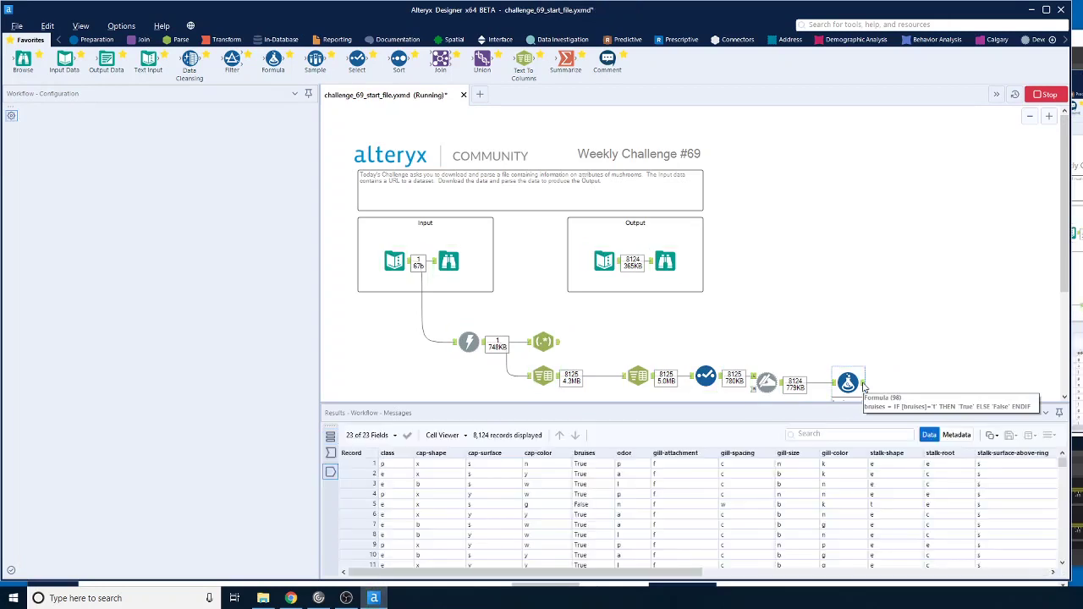
Check the Formula tool's output against the expected output and attach a Browse tool to the Formula tool
click(656, 254)
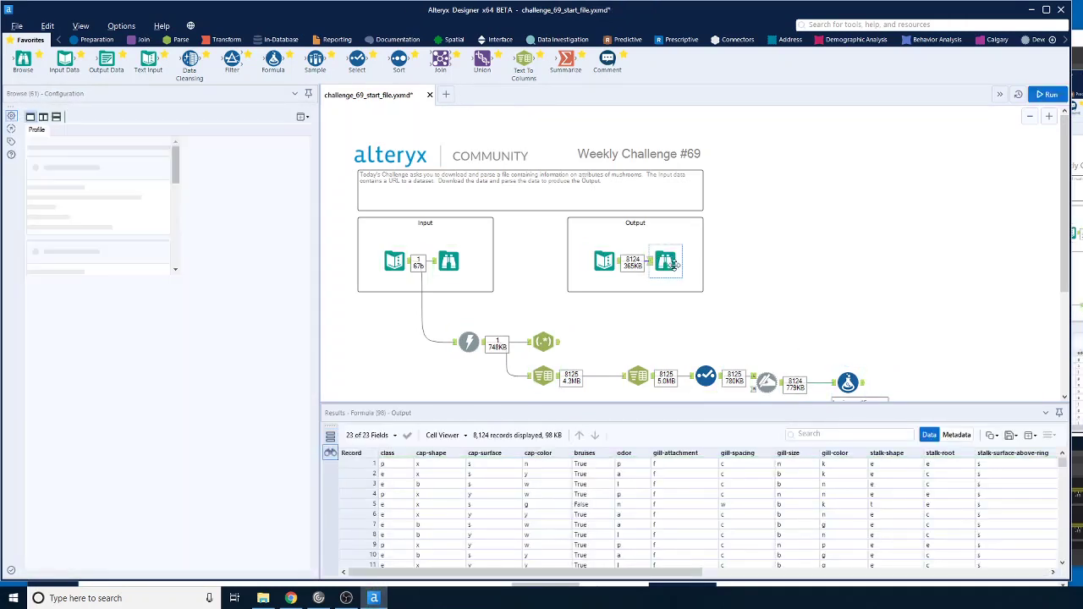
click(860, 384)
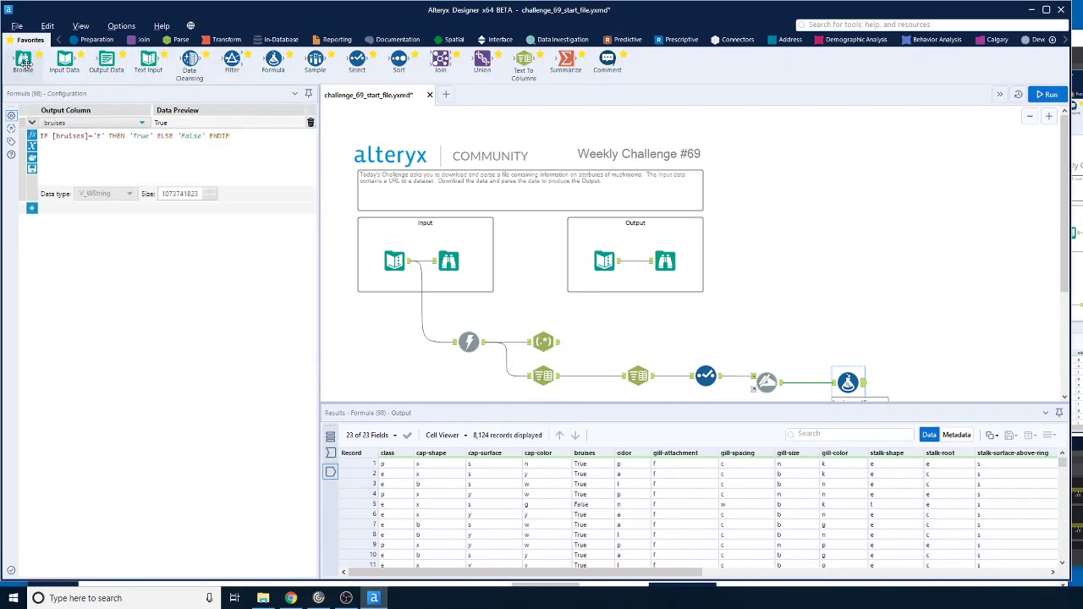
drag(23, 61, 895, 378)
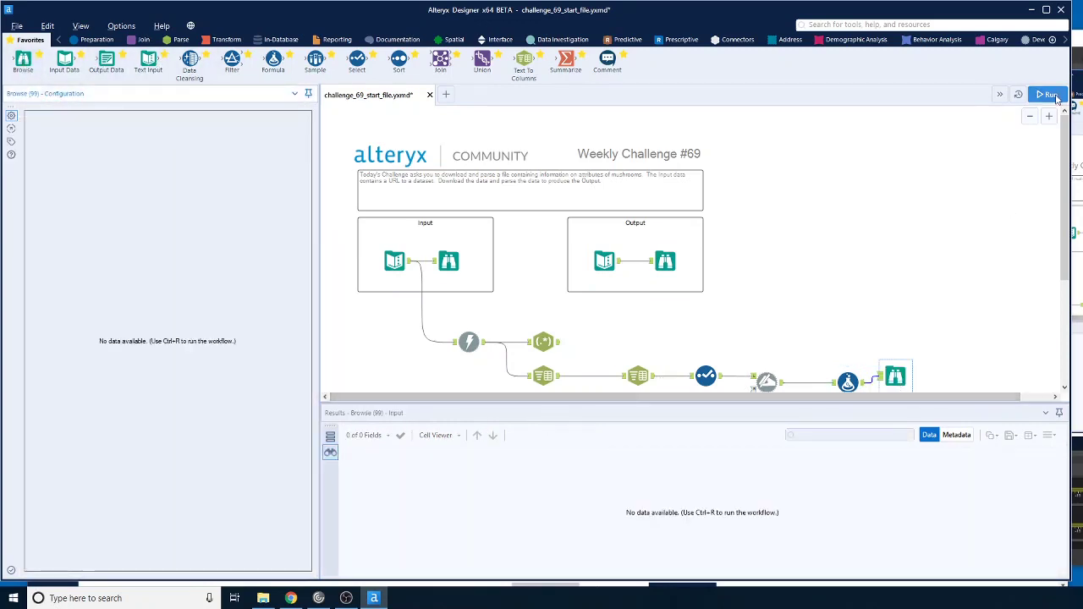
Run the workflow and compare the new Browse tool's data with the expected output across all columns
click(1056, 98)
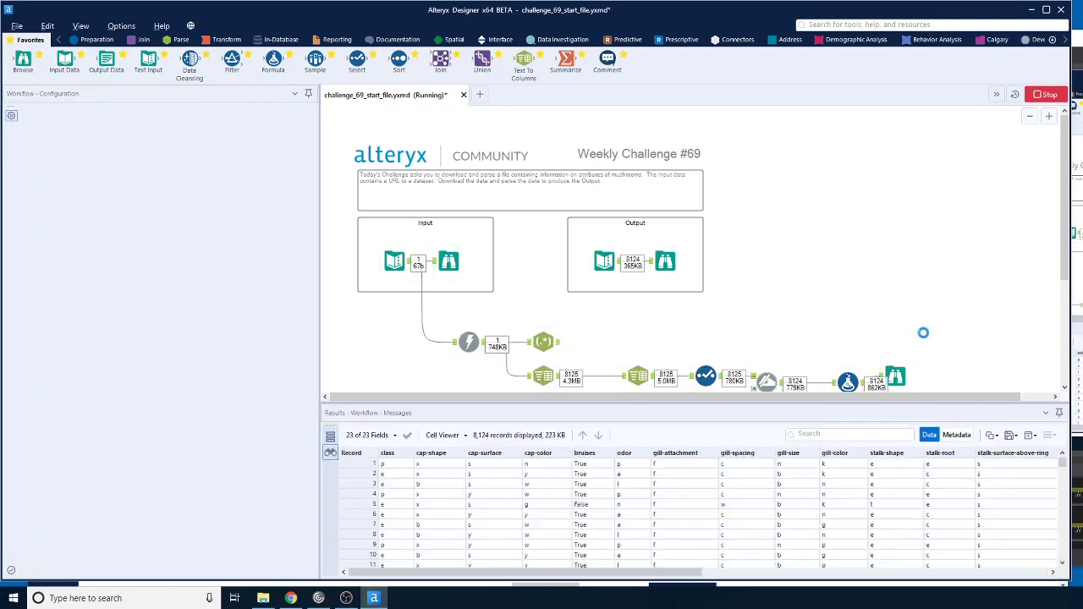
click(896, 377)
click(668, 263)
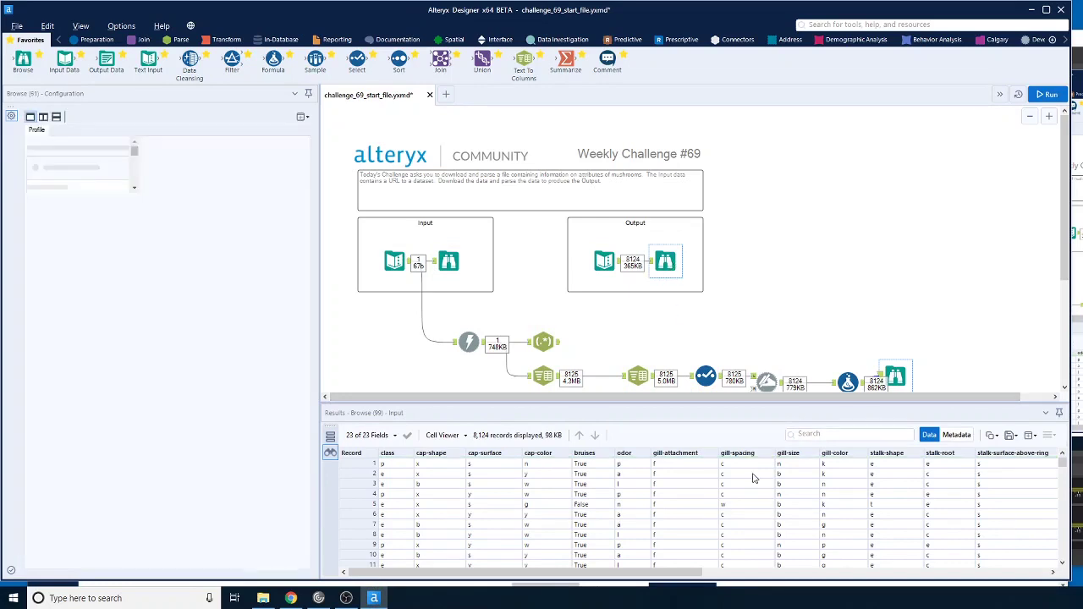
drag(693, 570, 1044, 579)
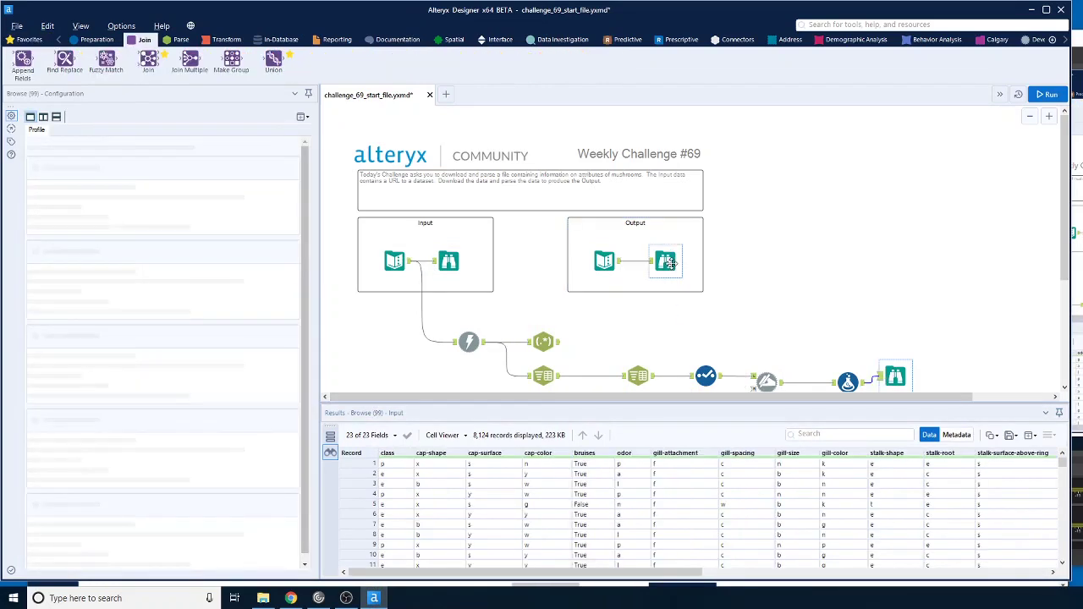
click(671, 264)
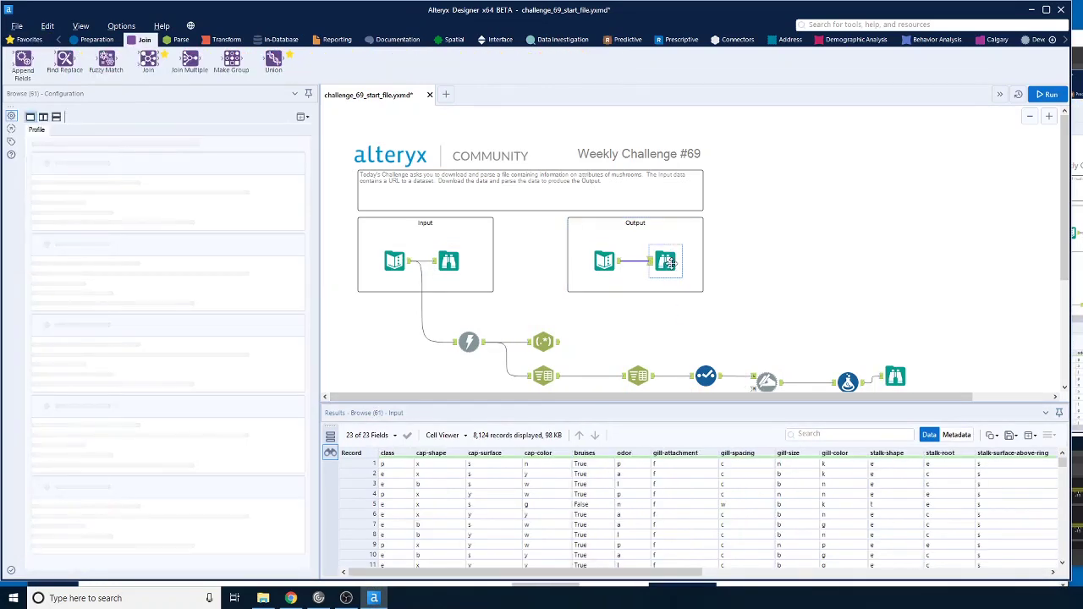
click(668, 263)
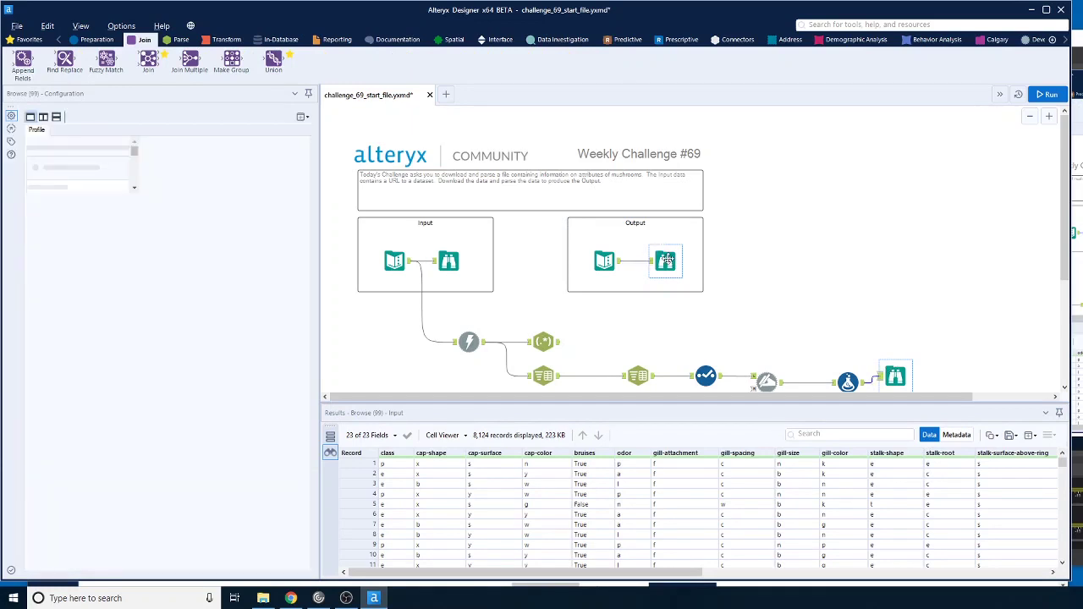
click(667, 261)
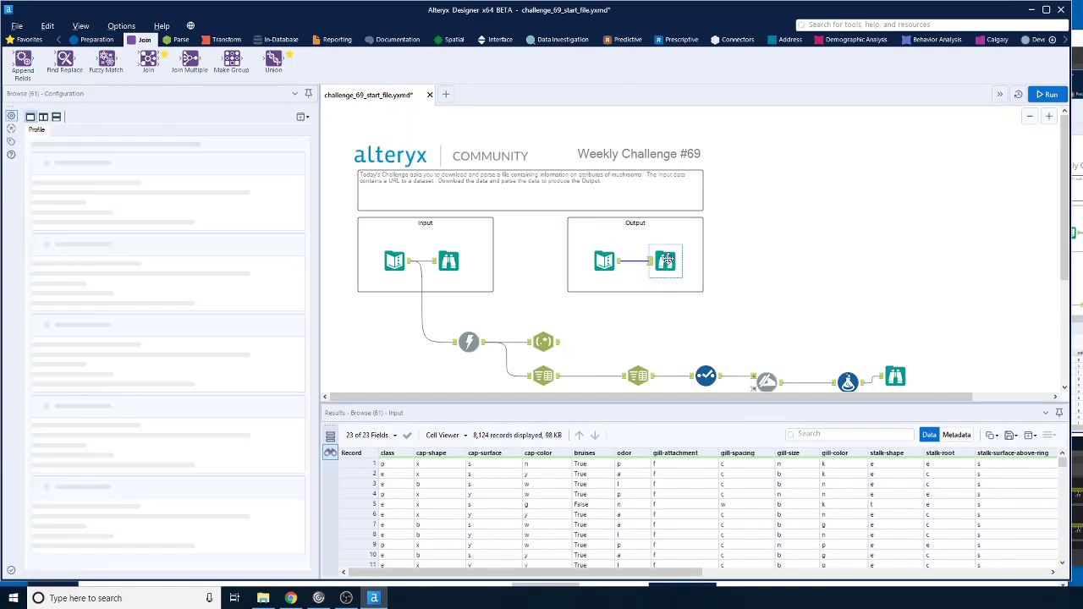